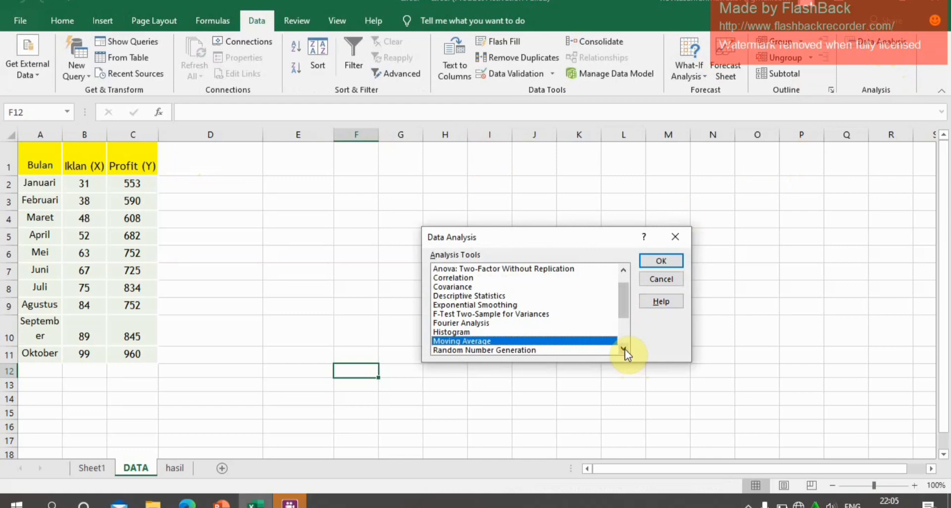
# - Choose Regression from the data analysis tools and start it
pyautogui.click(624, 349)
pyautogui.click(624, 349)
pyautogui.click(623, 349)
pyautogui.click(623, 349)
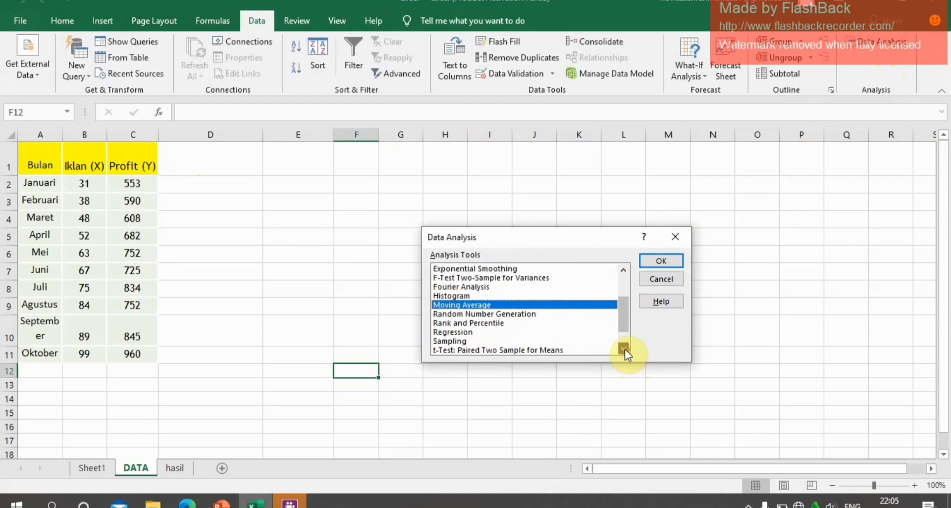
pyautogui.click(475, 332)
pyautogui.click(661, 260)
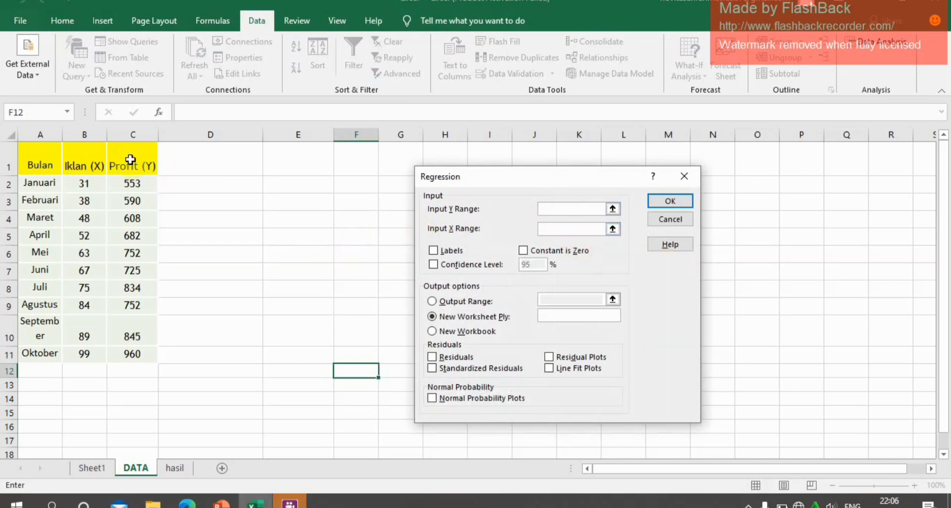
# - Set the regression's Y range to C1:C11 and X range to B1:B11, enabling Labels and a 95% confidence level
pyautogui.moveTo(132, 159); pyautogui.dragTo(134, 350)
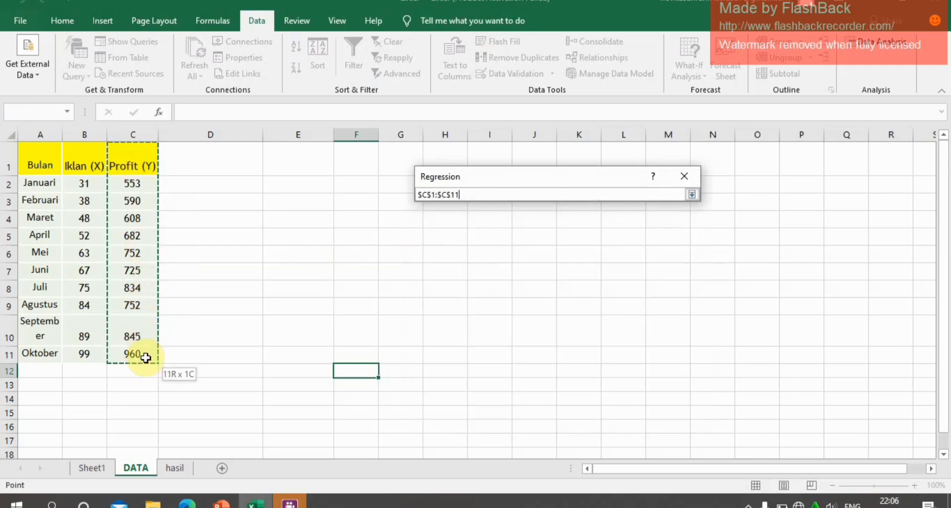
pyautogui.click(584, 229)
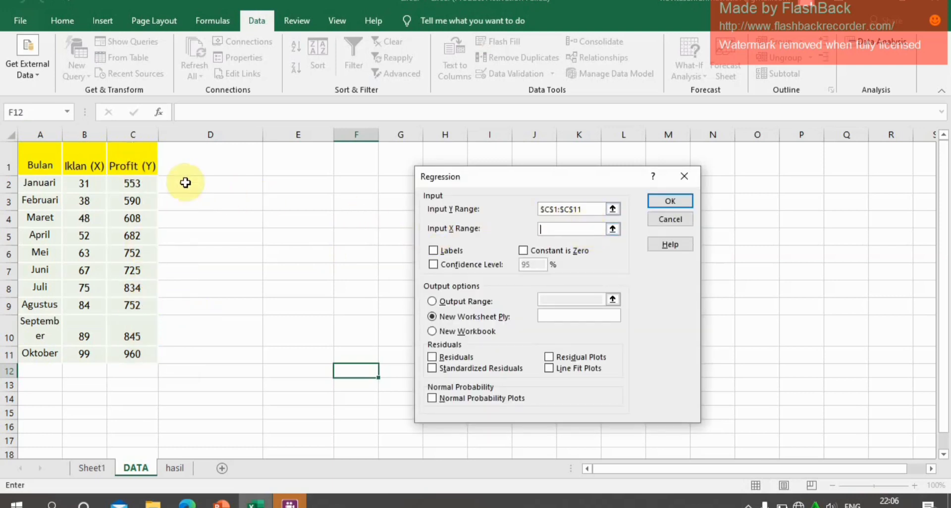
pyautogui.moveTo(76, 157); pyautogui.dragTo(84, 355)
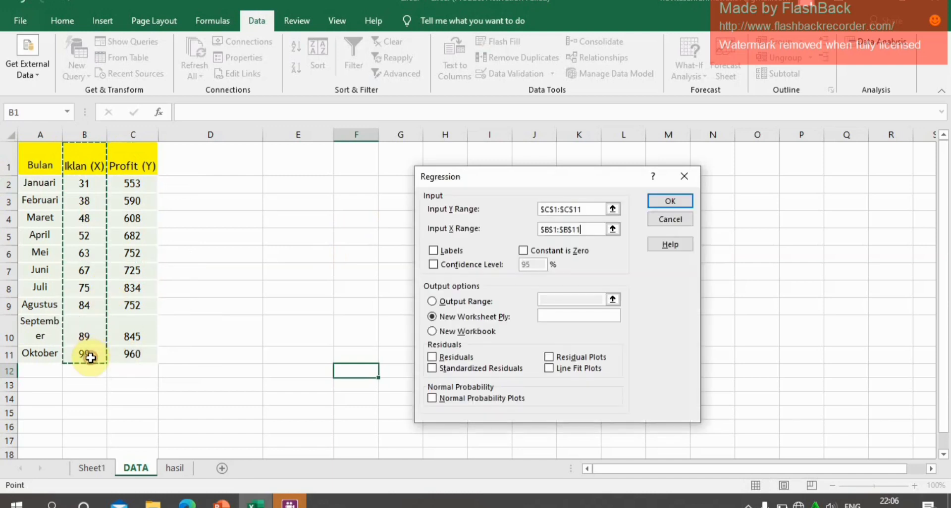
pyautogui.click(438, 252)
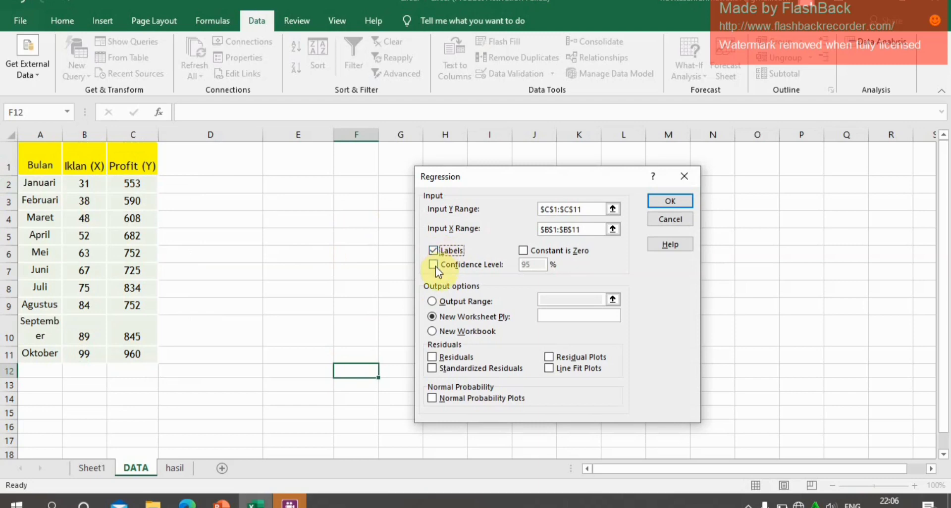
pyautogui.click(436, 266)
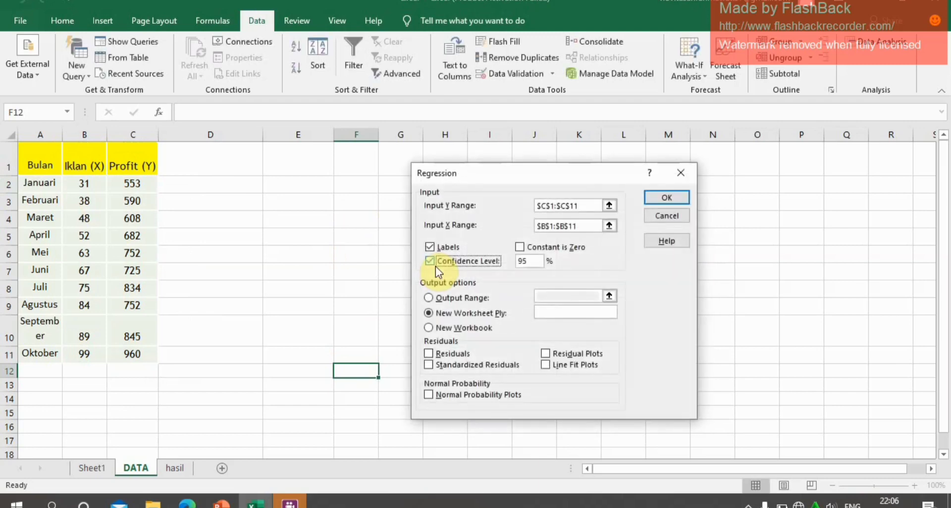
# - Direct the regression output to cell E2 on the current sheet and run the analysis
pyautogui.click(427, 299)
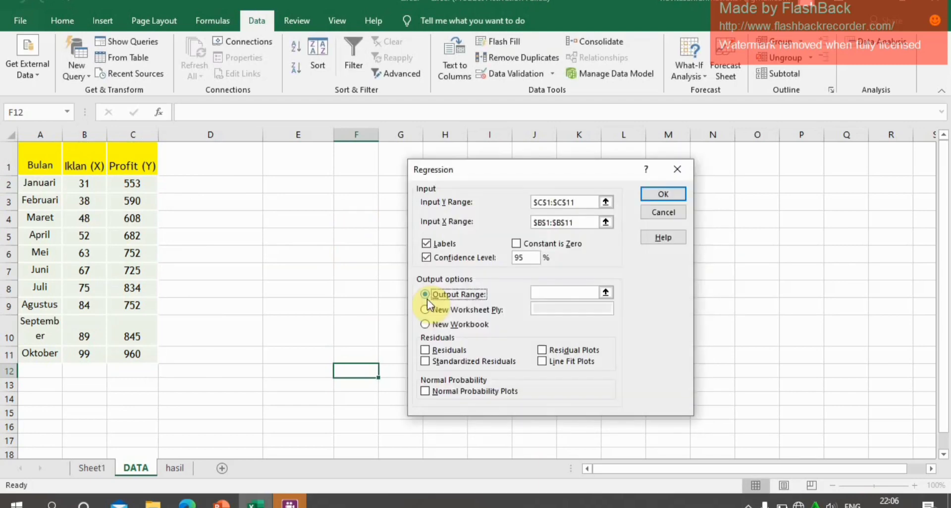
pyautogui.click(605, 293)
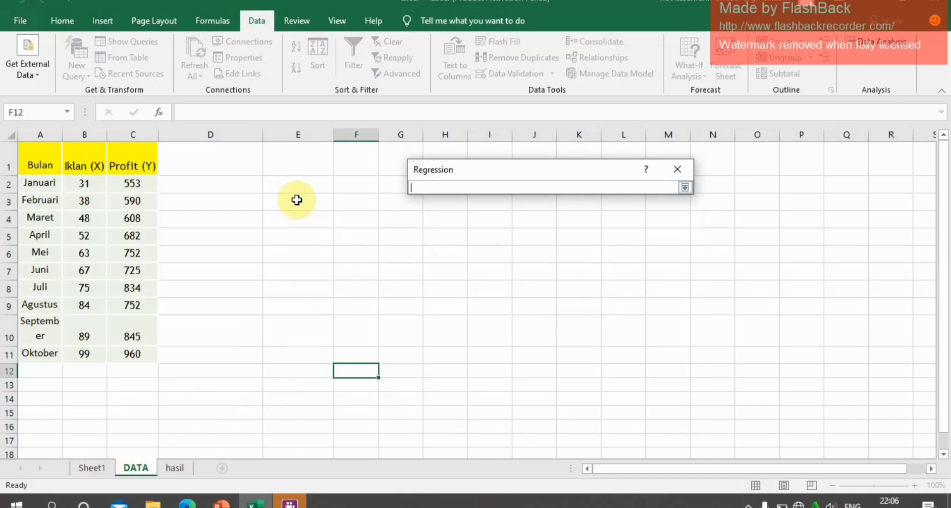
pyautogui.click(297, 185)
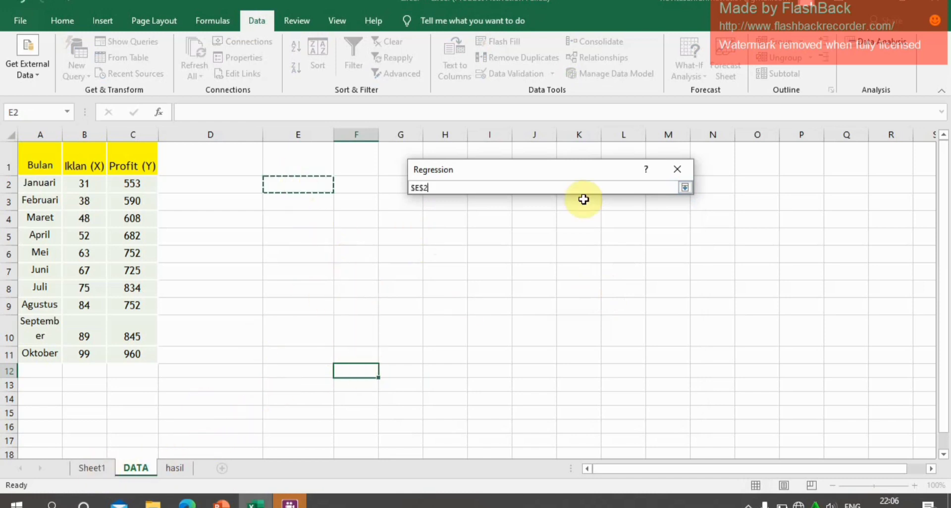
pyautogui.click(688, 188)
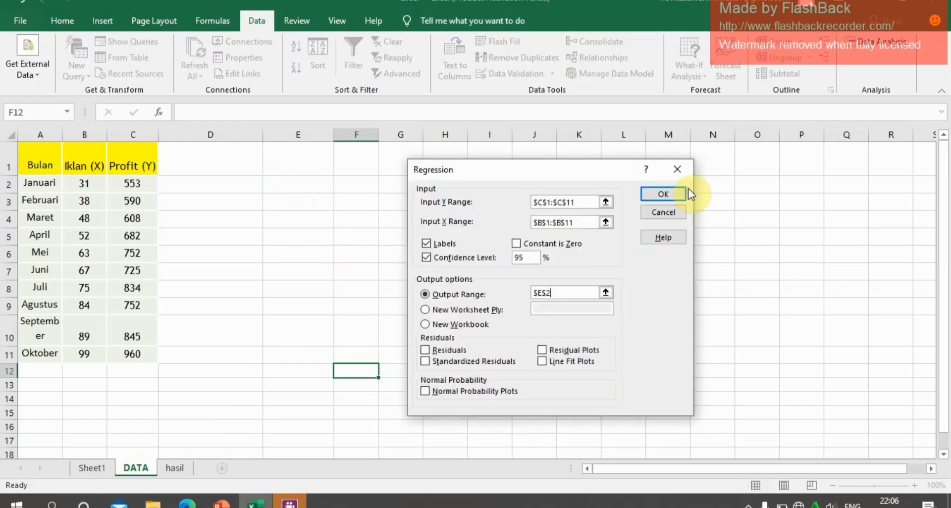
pyautogui.click(672, 194)
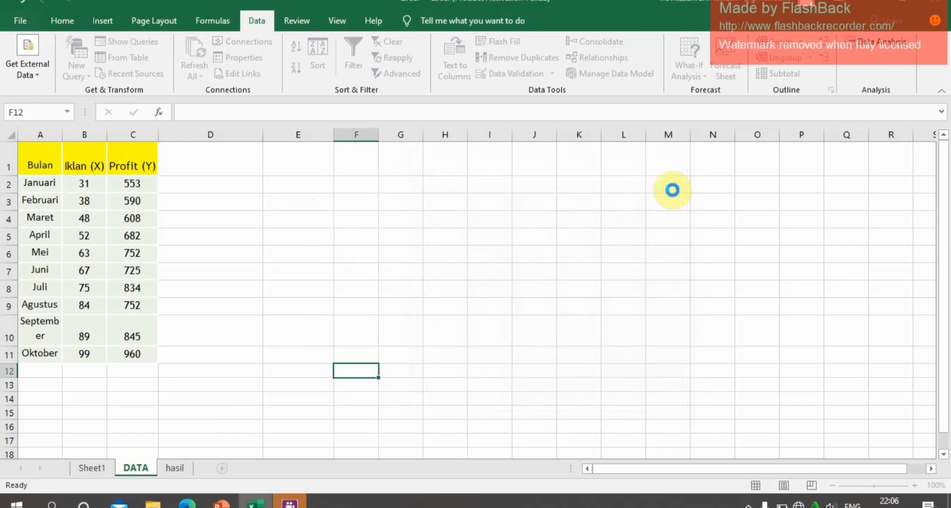
# - Fill the R Square value in cell F6 with yellow
pyautogui.moveTo(672, 190); pyautogui.dragTo(375, 243)
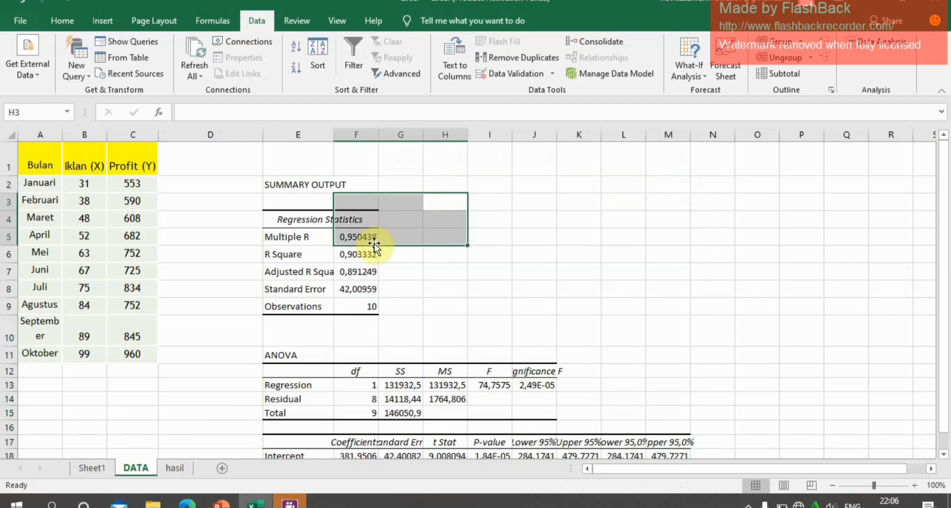
pyautogui.click(351, 255)
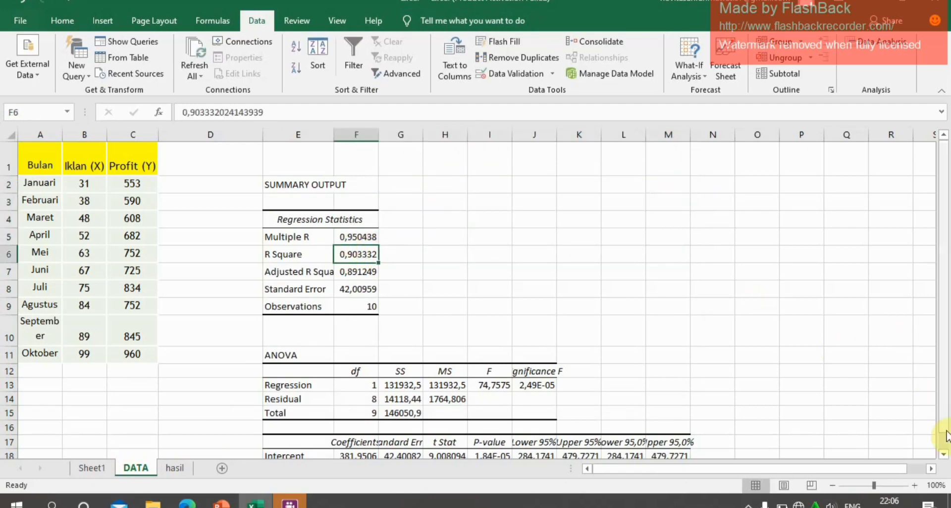
pyautogui.click(829, 486)
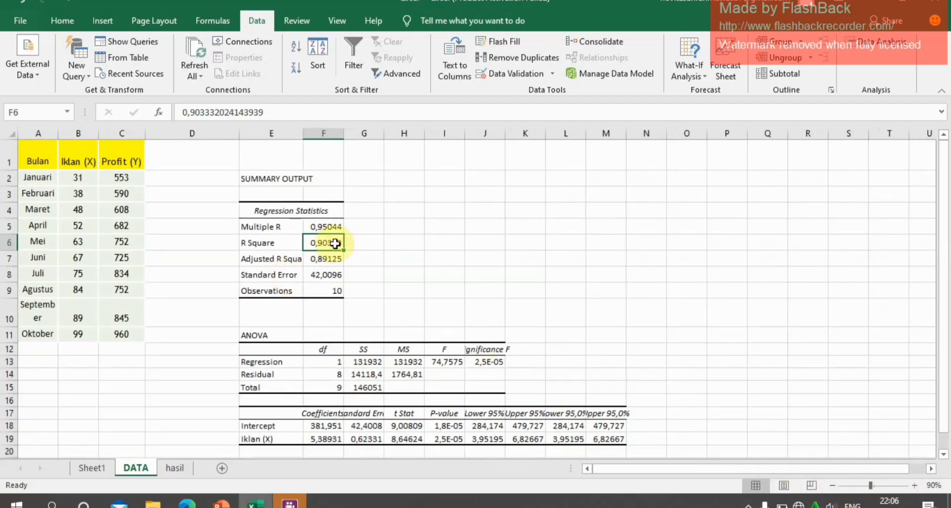
pyautogui.click(56, 20)
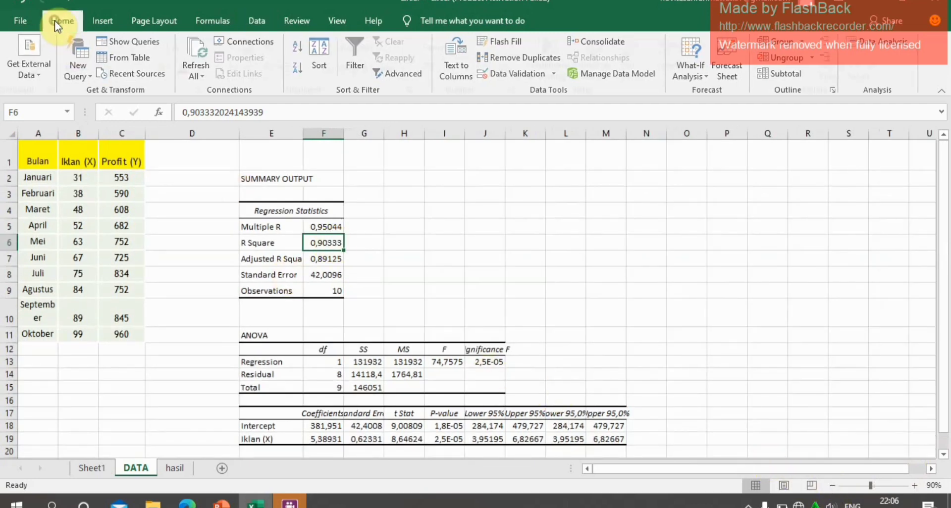
pyautogui.click(168, 67)
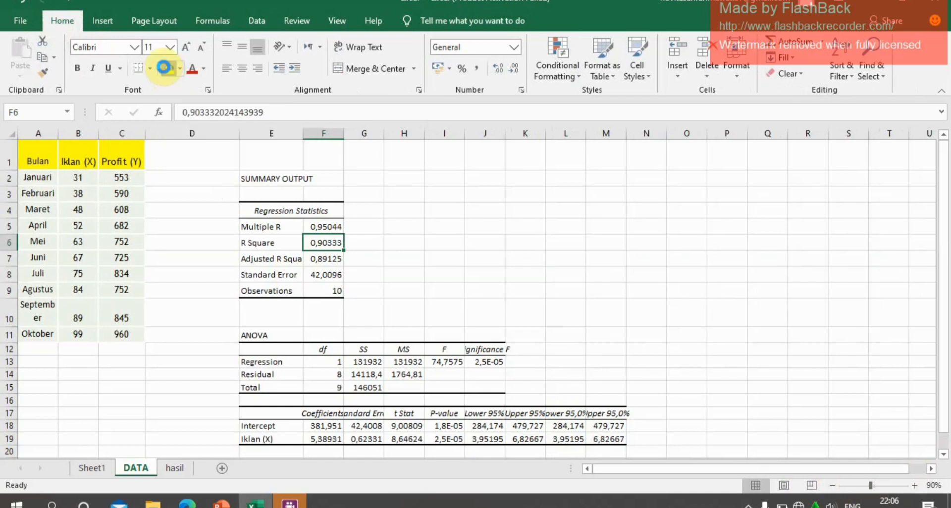
# - Fill the ANOVA F value and the Intercept and Iklan (X) coefficients with yellow
pyautogui.click(463, 364)
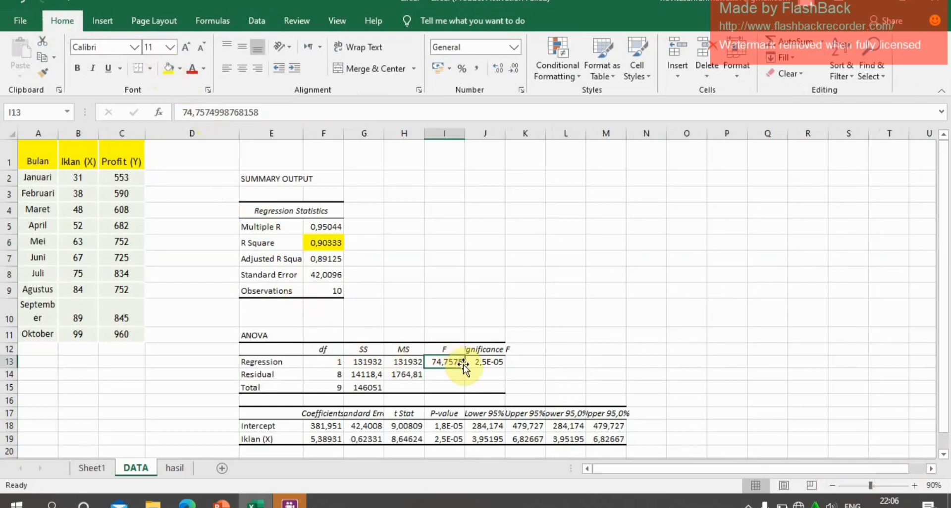
pyautogui.click(166, 73)
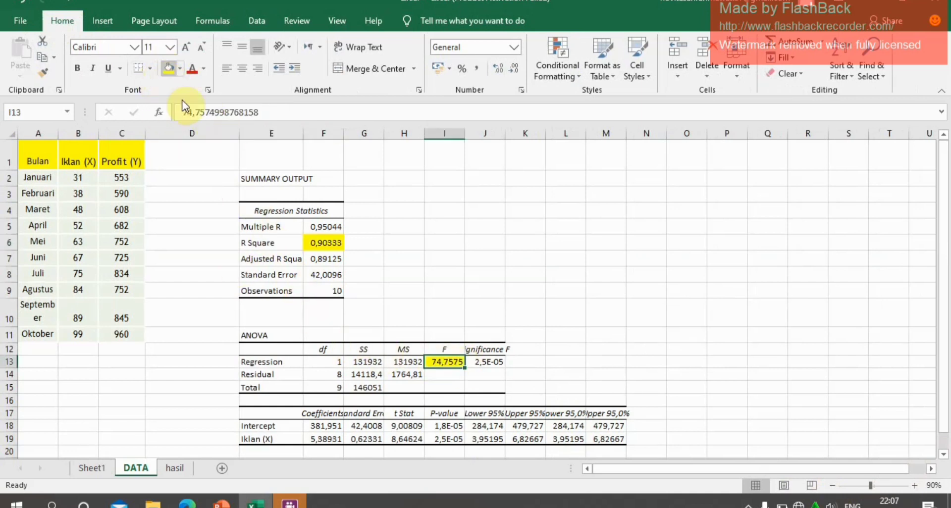
pyautogui.click(329, 426)
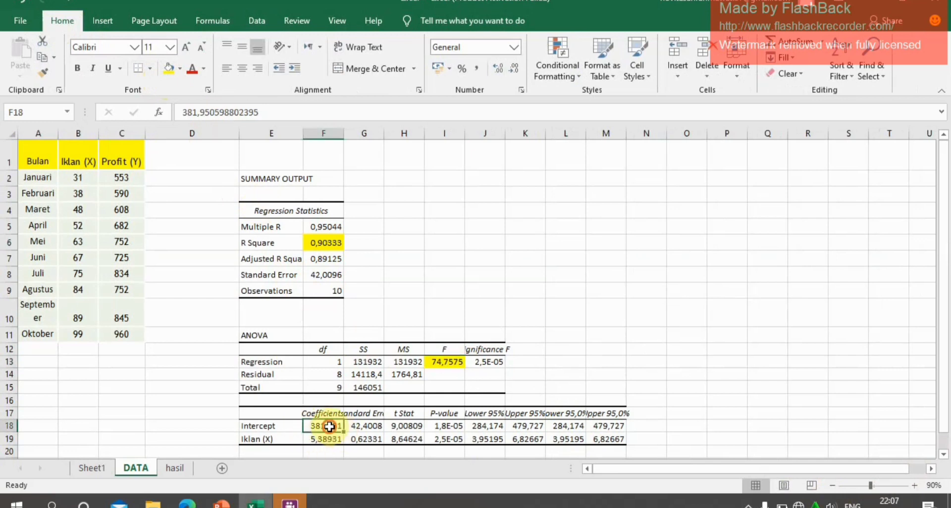
pyautogui.moveTo(329, 426); pyautogui.dragTo(328, 439)
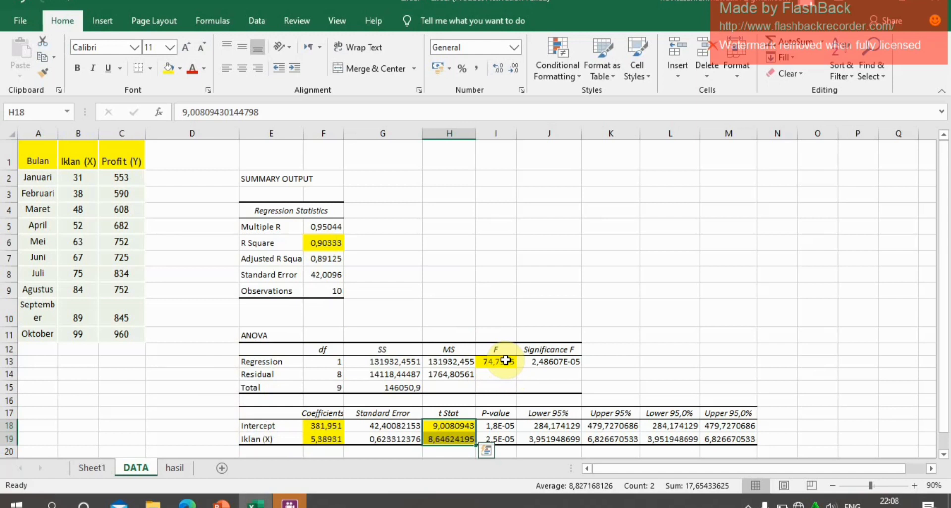
# - Format the Significance F value in cell J13 as Number with 4 decimal places
pyautogui.click(567, 363)
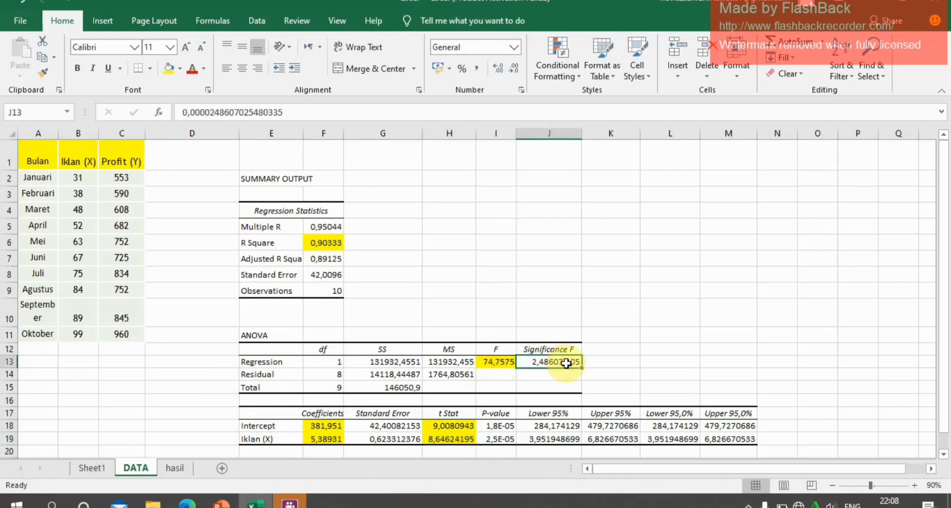
pyautogui.rightClick(566, 363)
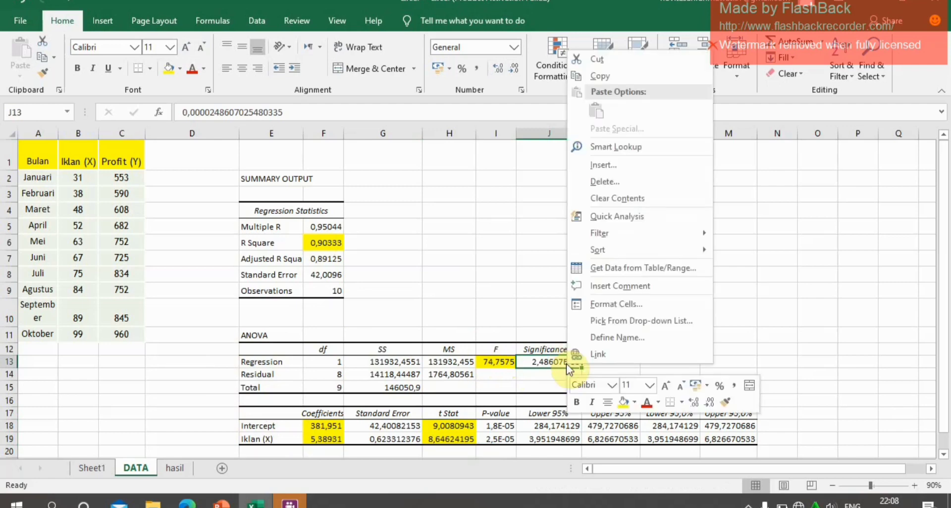
pyautogui.click(629, 308)
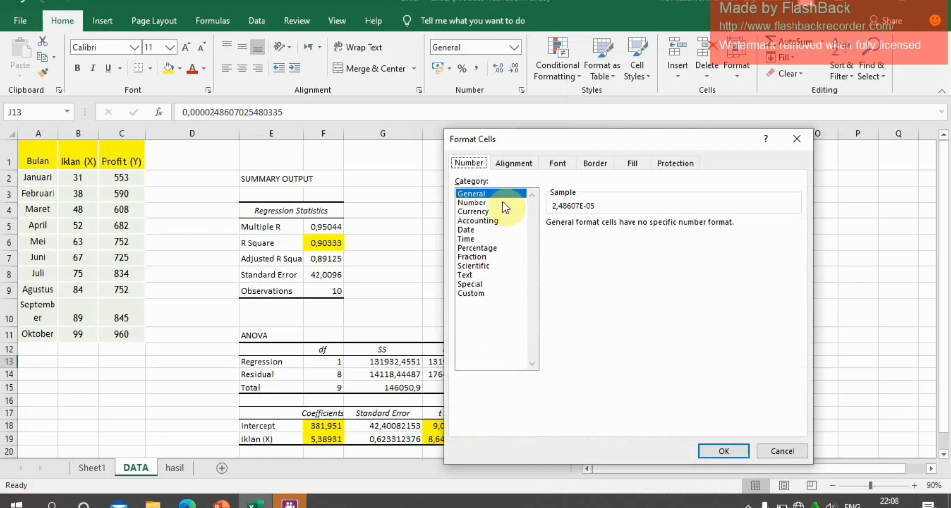
pyautogui.click(484, 203)
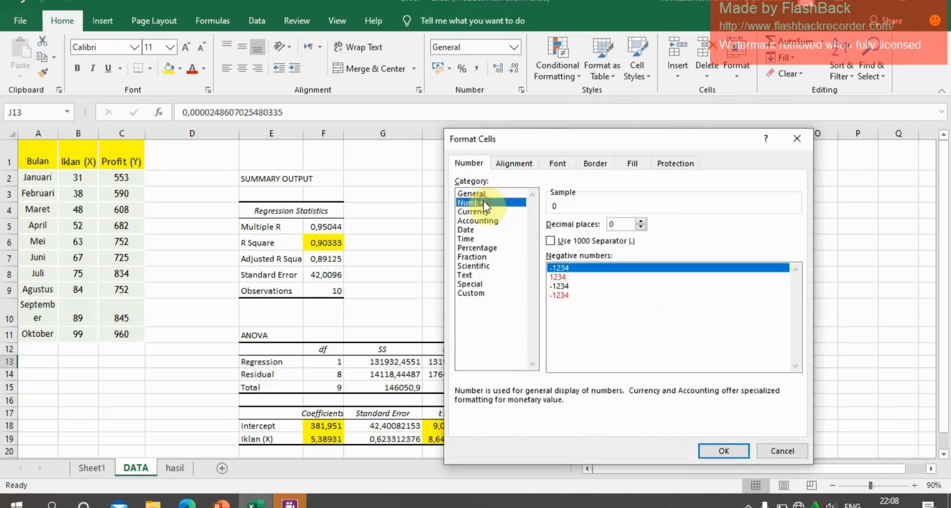
pyautogui.click(641, 221)
pyautogui.click(641, 222)
pyautogui.click(642, 221)
pyautogui.click(641, 221)
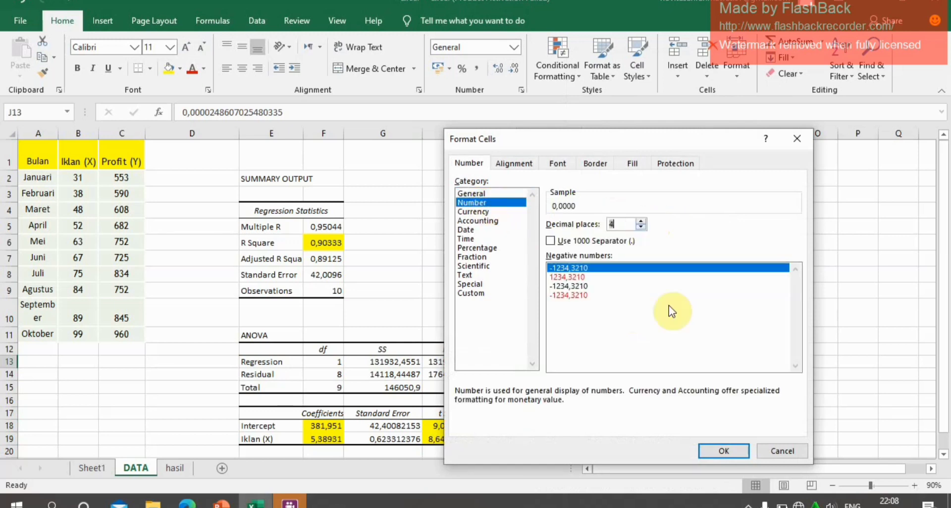
pyautogui.click(713, 450)
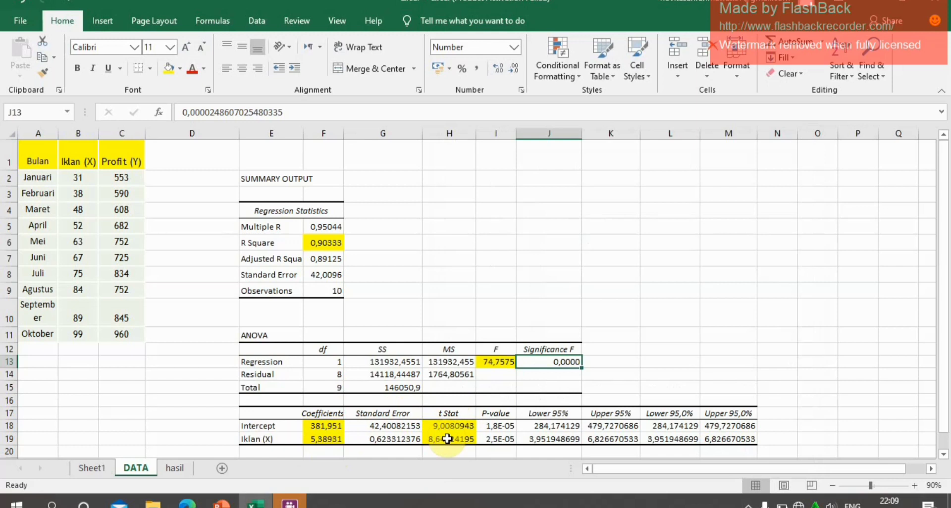
# - Format the Intercept and Iklan (X) P-values in I18:I19 as Number with 4 decimal places
pyautogui.click(507, 426)
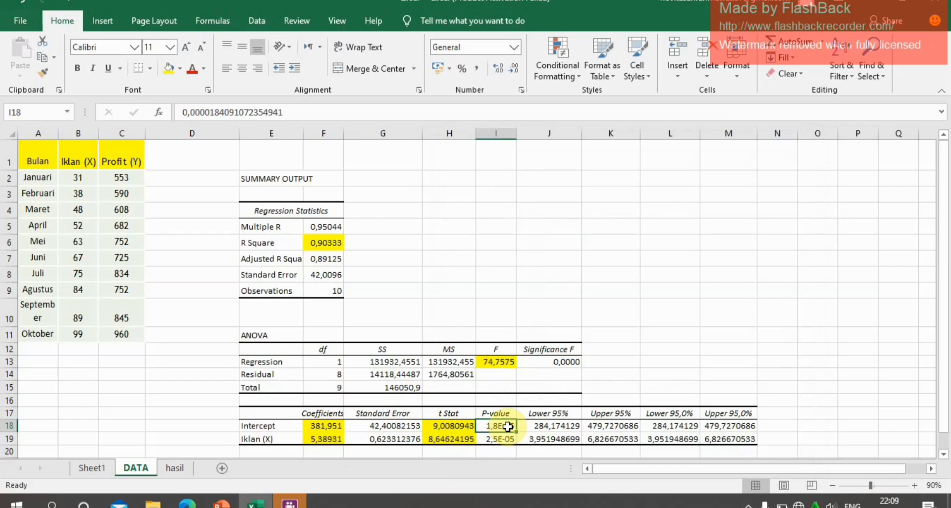
pyautogui.moveTo(508, 426); pyautogui.dragTo(509, 439)
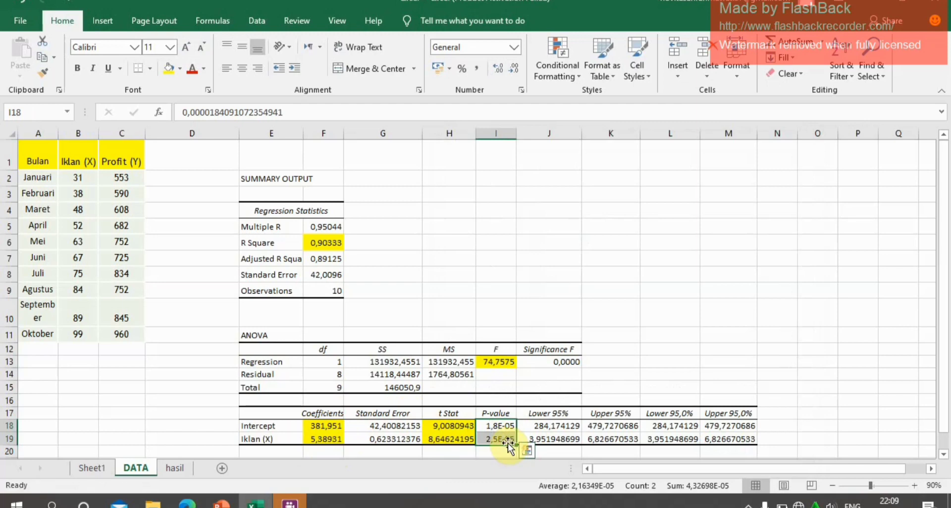
pyautogui.rightClick(505, 436)
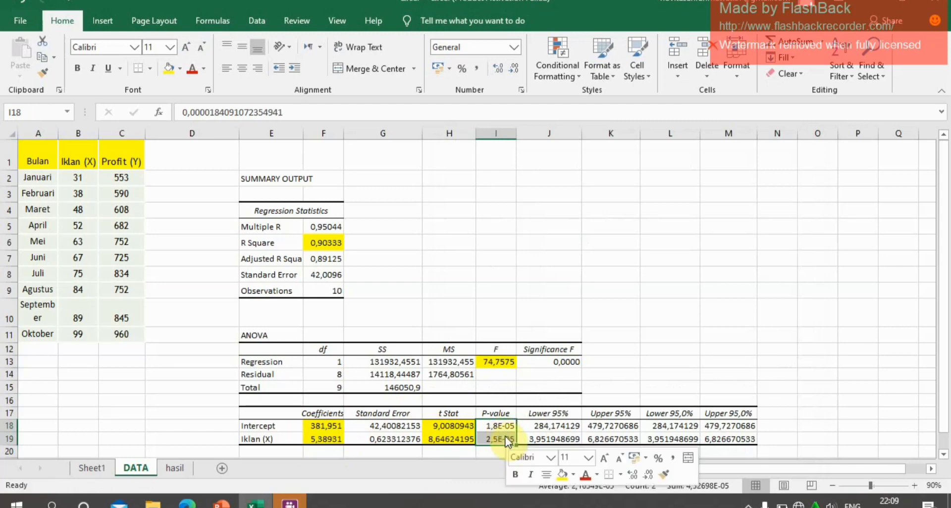
pyautogui.click(539, 379)
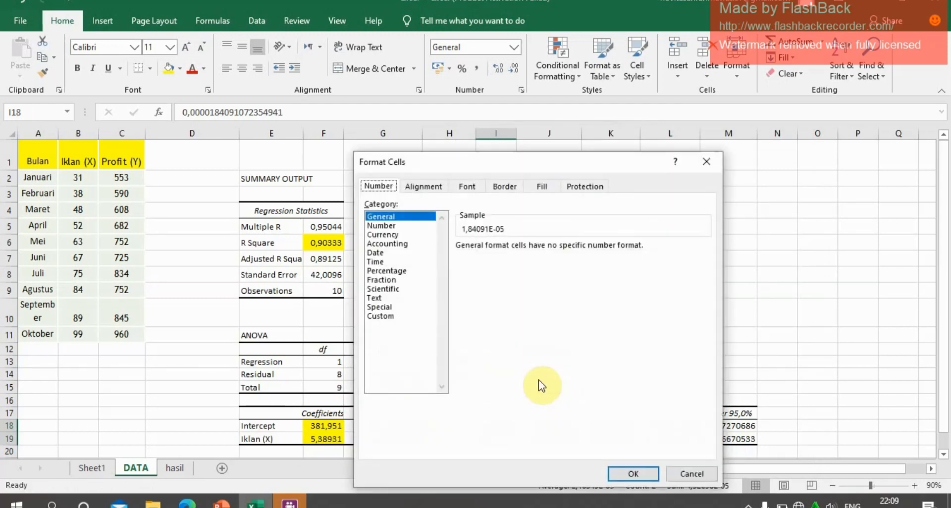
pyautogui.click(381, 226)
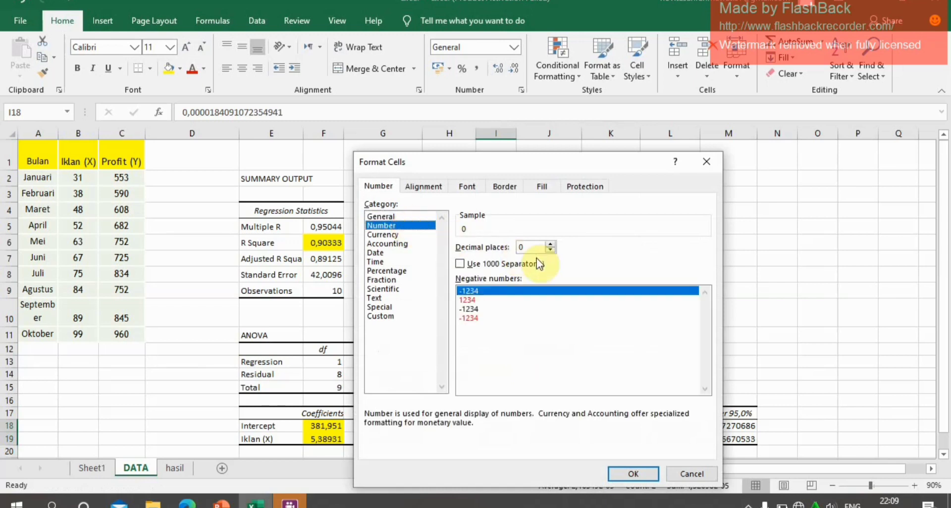
pyautogui.click(551, 250)
pyautogui.click(551, 245)
pyautogui.click(550, 245)
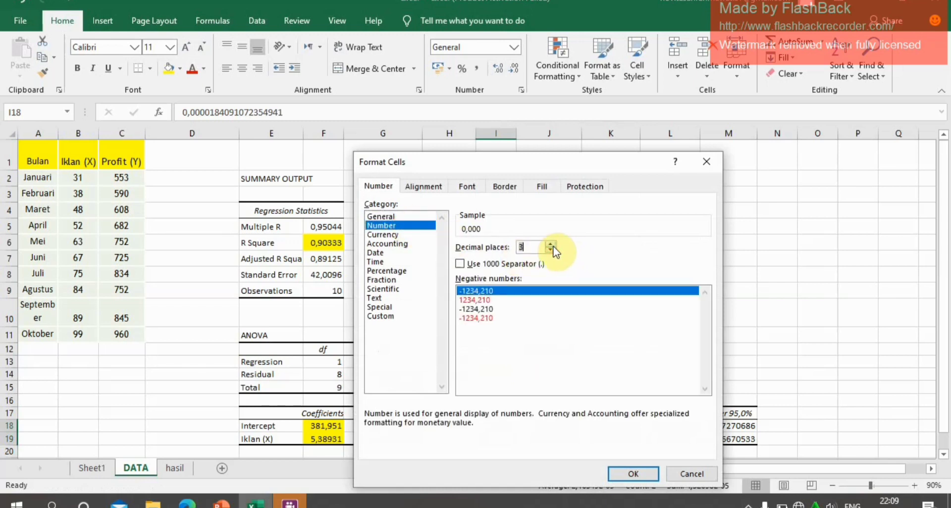
pyautogui.click(550, 244)
pyautogui.click(619, 477)
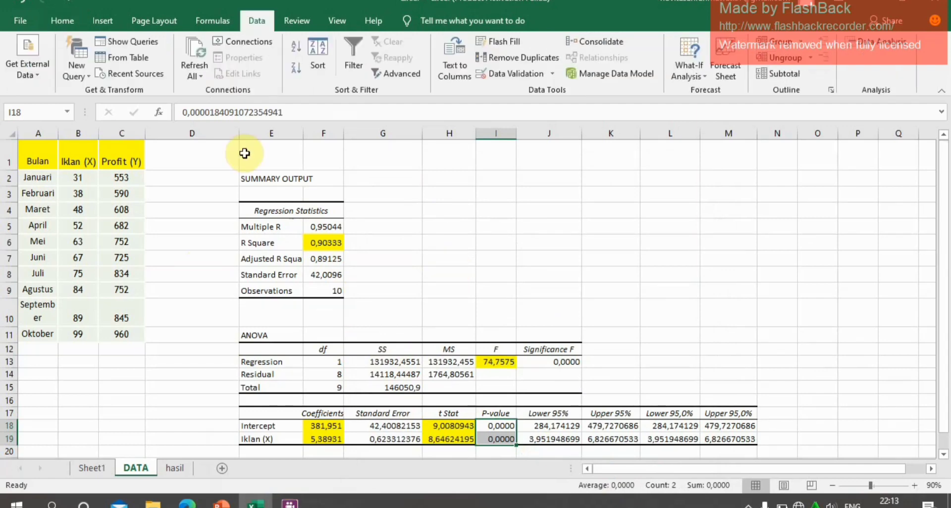
# - Start a Correlation analysis with the Iklan (X) and Profit (Y) data in B1:C11 as the input range
pyautogui.click(895, 47)
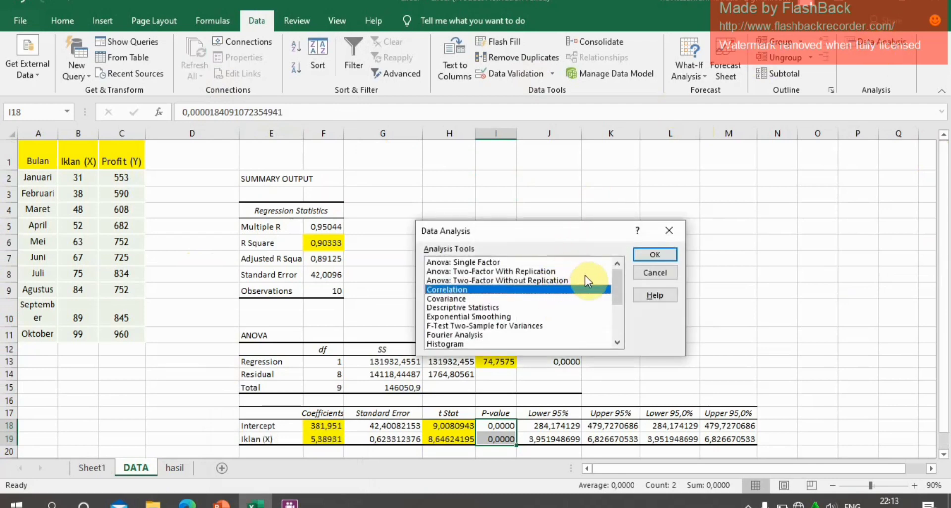
pyautogui.click(649, 254)
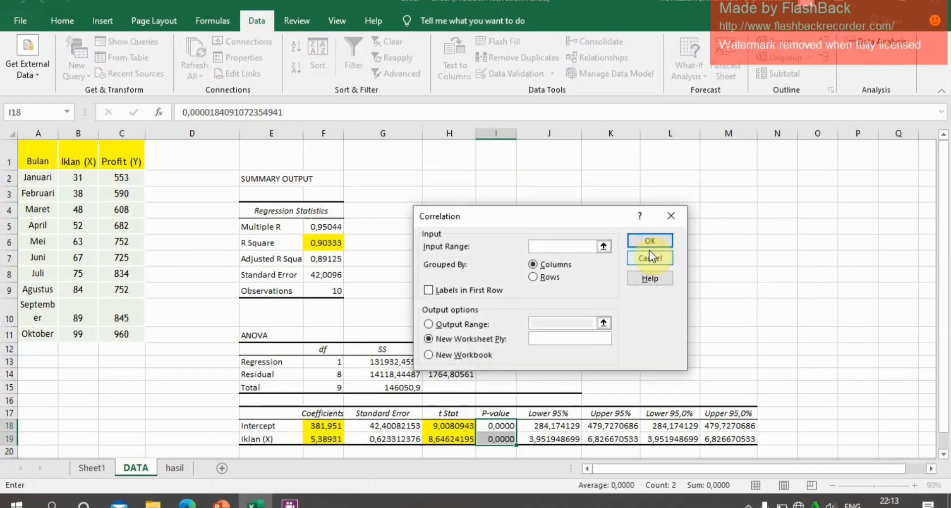
pyautogui.click(599, 247)
pyautogui.moveTo(598, 247); pyautogui.dragTo(560, 245)
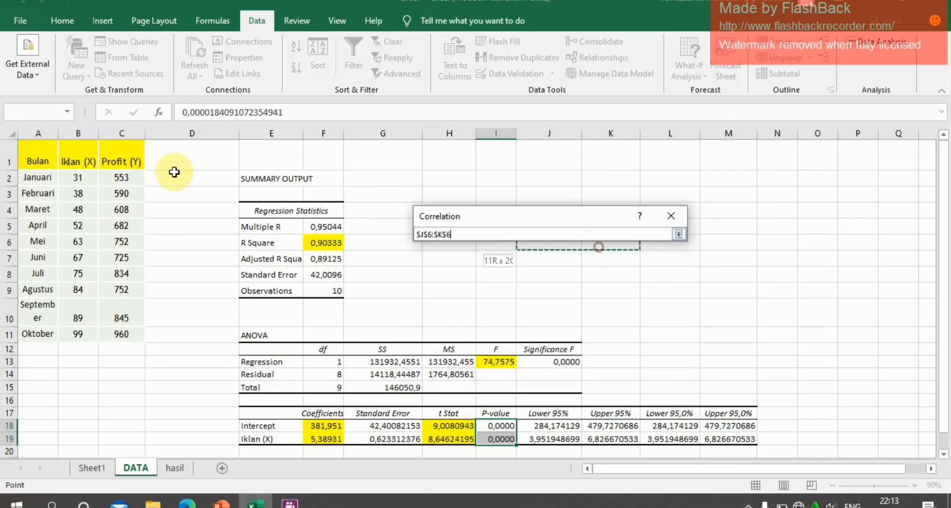
pyautogui.moveTo(174, 172); pyautogui.dragTo(95, 158)
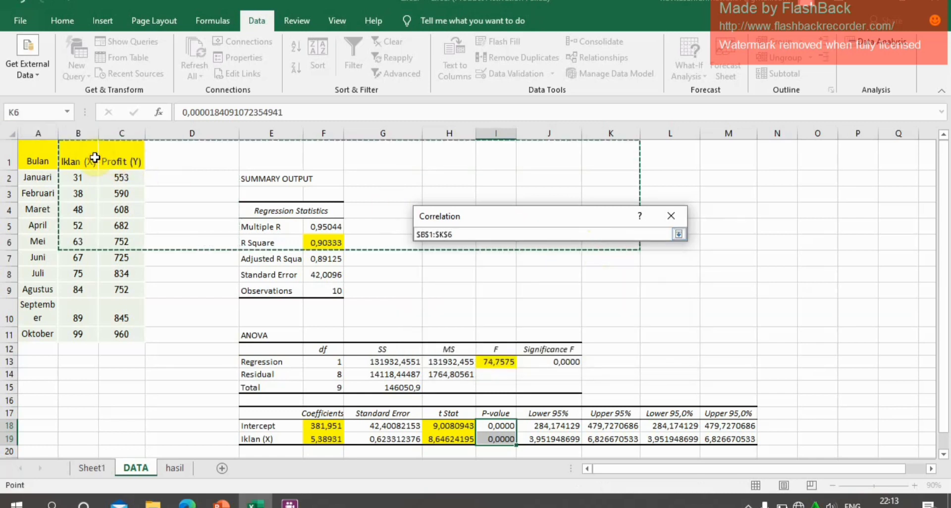
pyautogui.click(81, 158)
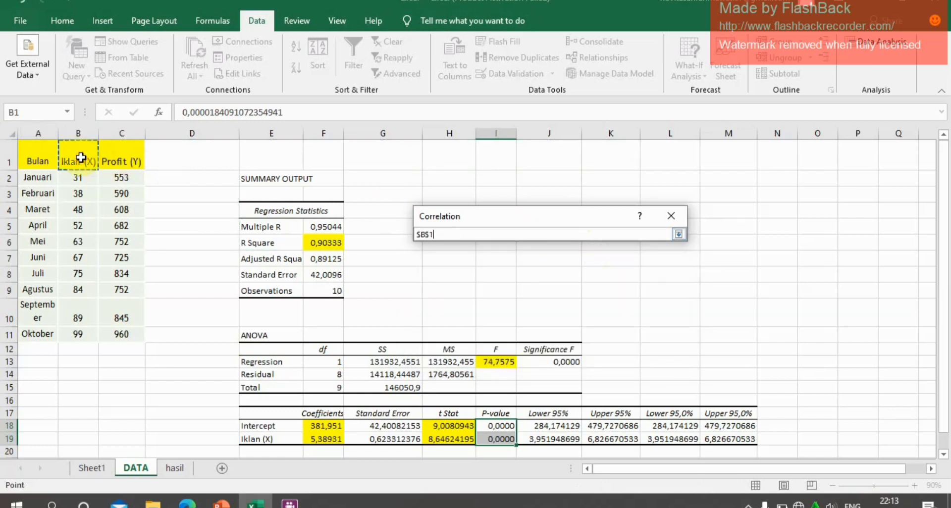
pyautogui.moveTo(80, 154); pyautogui.dragTo(121, 331)
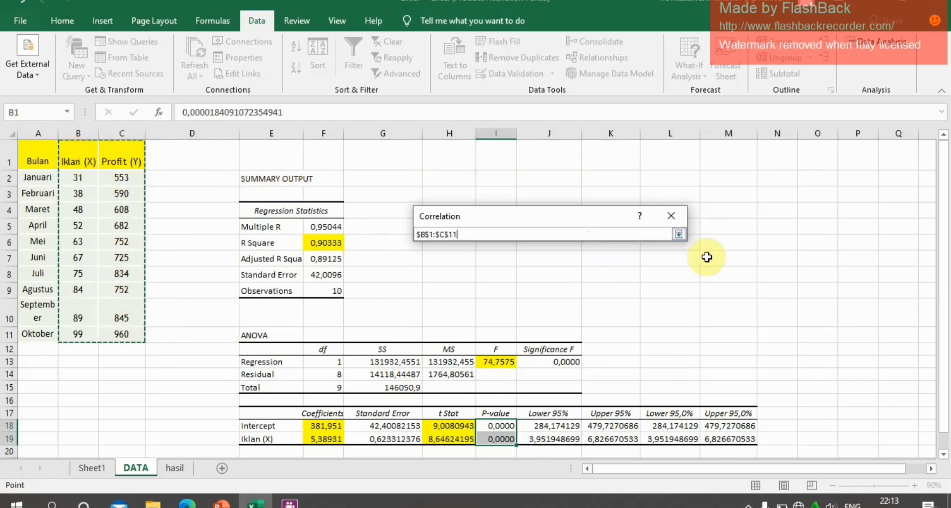
pyautogui.click(679, 235)
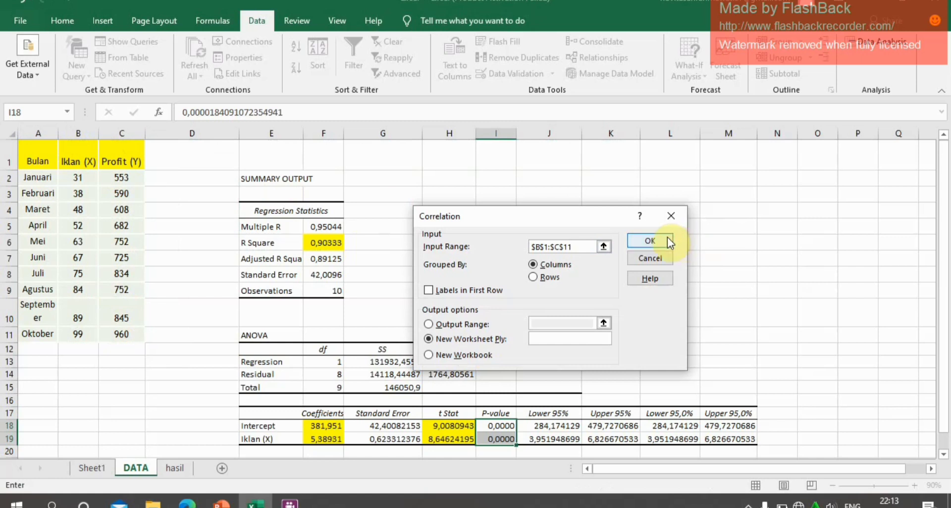
# - Treat the first row as labels, set the correlation output range to cell D24 and generate the correlation table
pyautogui.click(431, 290)
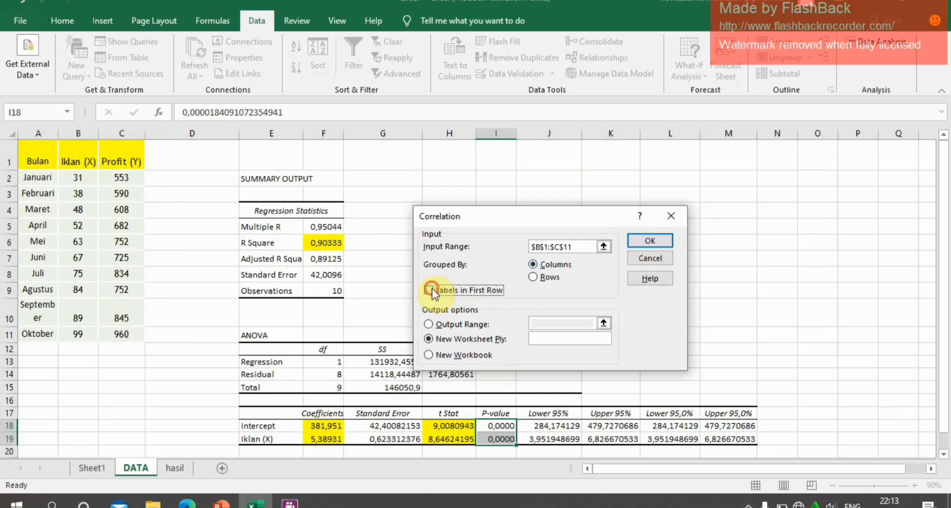
pyautogui.click(429, 324)
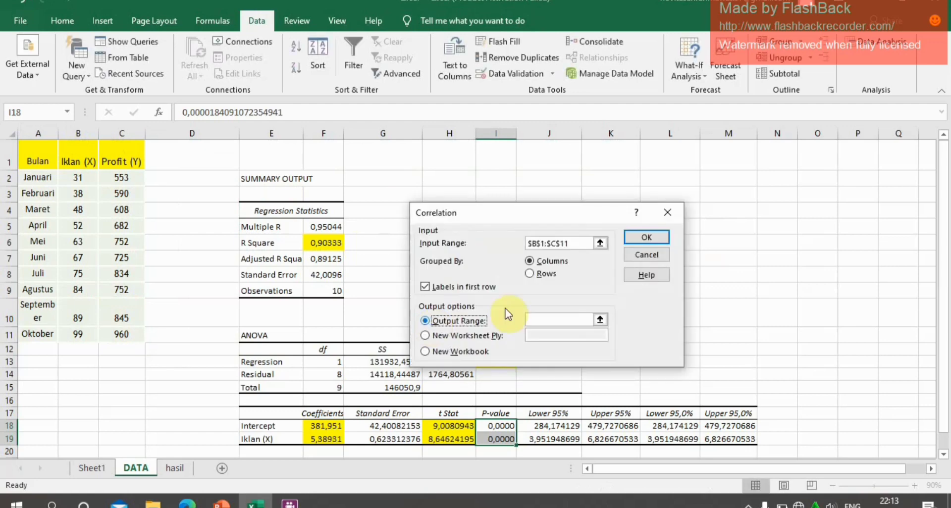
pyautogui.click(600, 317)
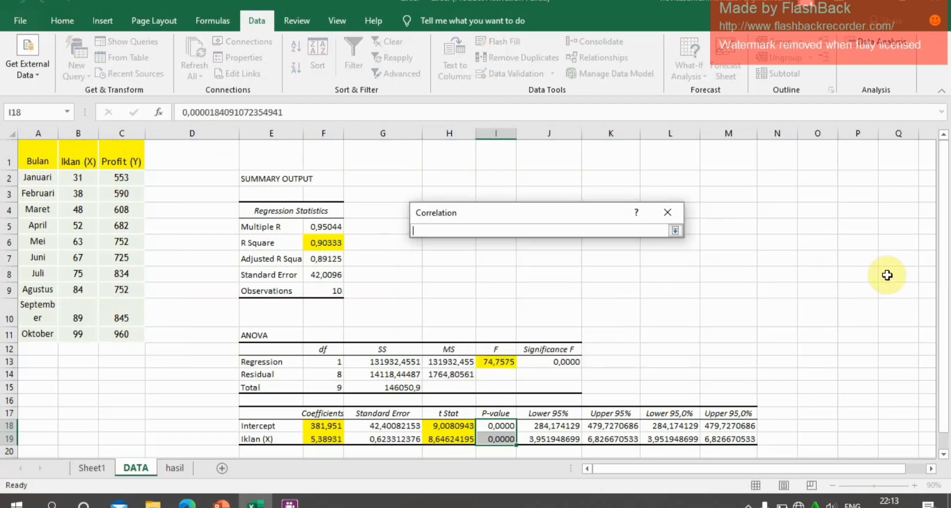
pyautogui.moveTo(945, 316); pyautogui.dragTo(946, 327)
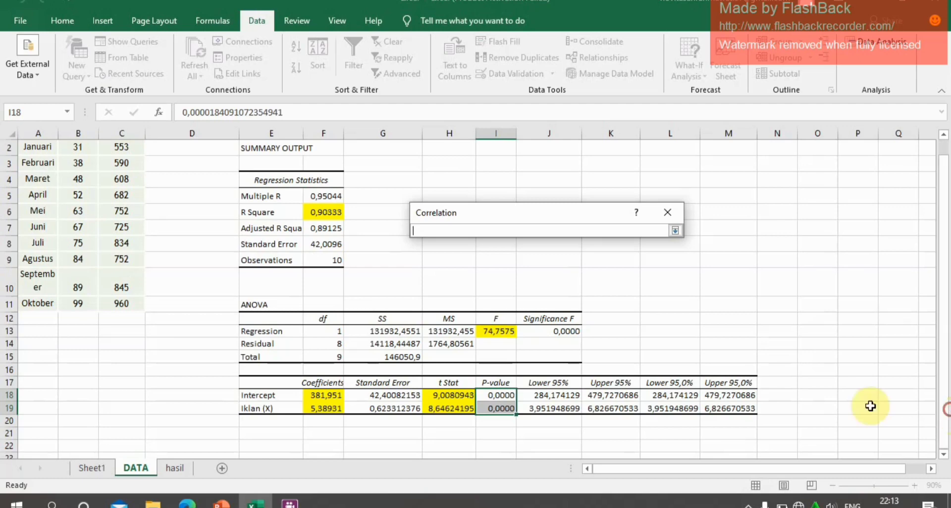
pyautogui.click(943, 454)
pyautogui.click(944, 454)
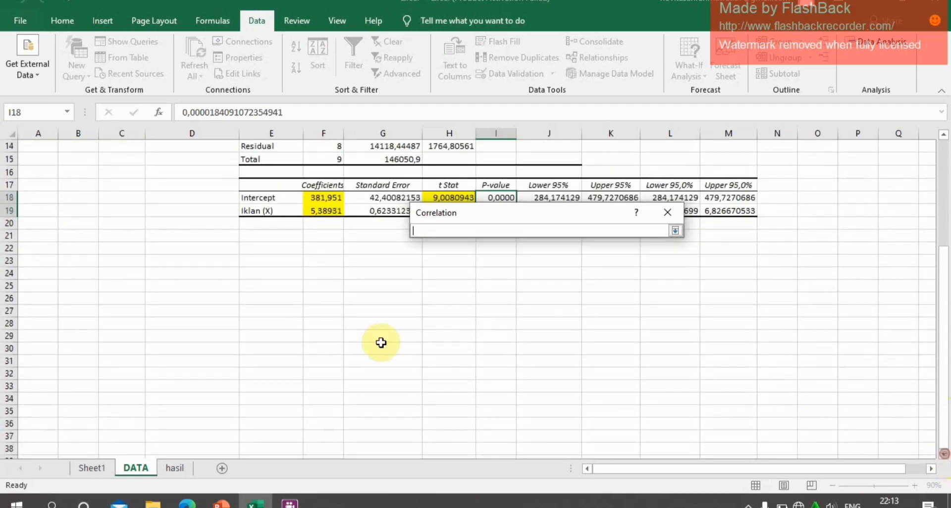
pyautogui.click(208, 269)
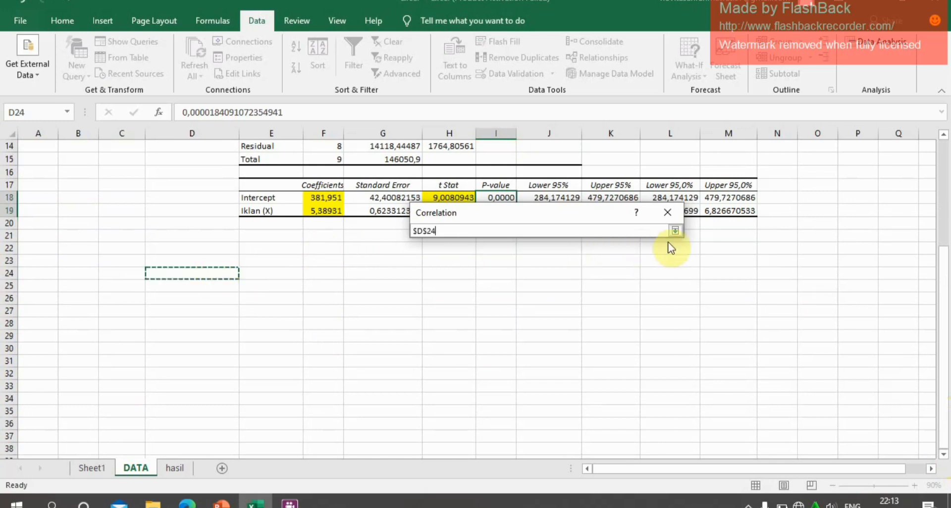
pyautogui.click(676, 230)
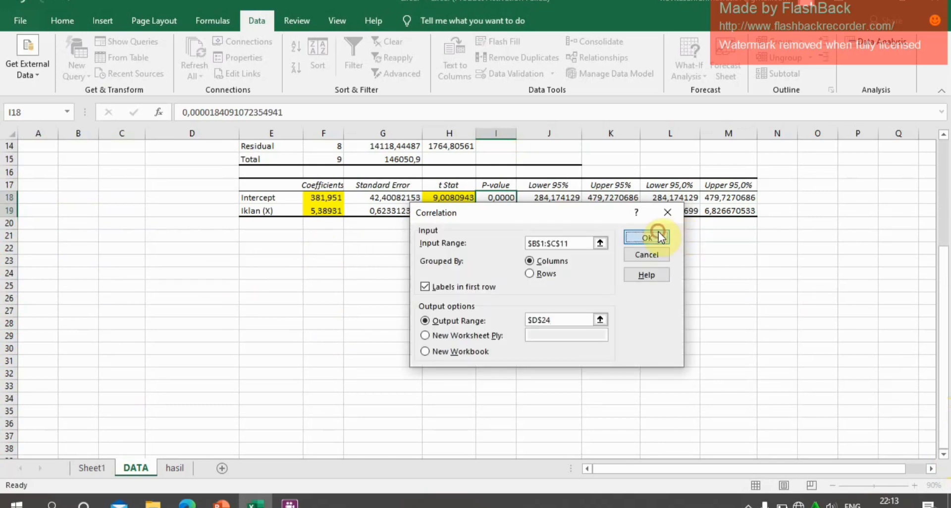
pyautogui.click(658, 231)
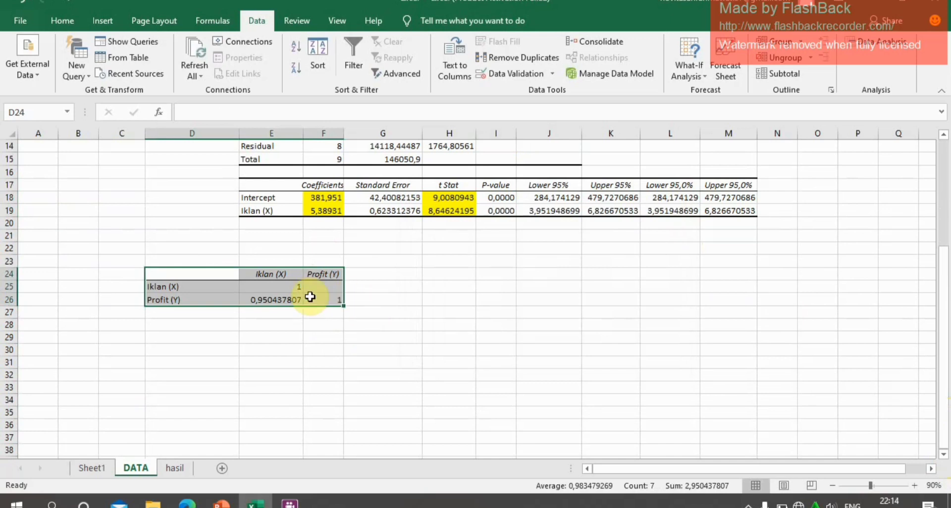
pyautogui.click(245, 299)
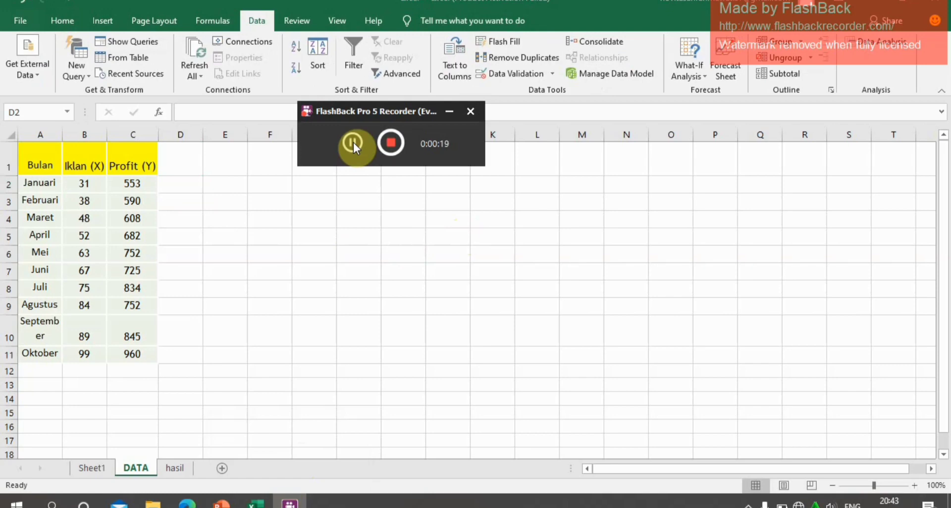
# - Start a Regression analysis from the data analysis tools and include residuals in its output
pyautogui.click(726, 70)
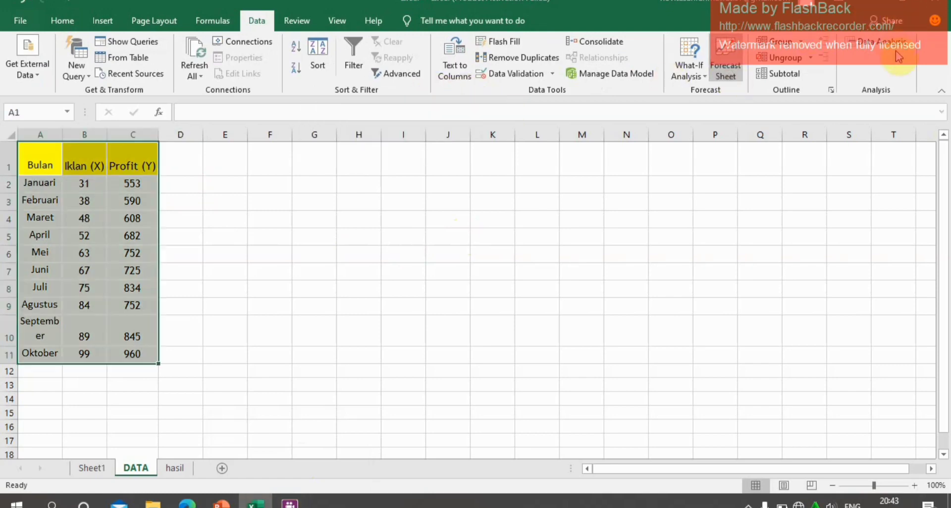
pyautogui.click(782, 128)
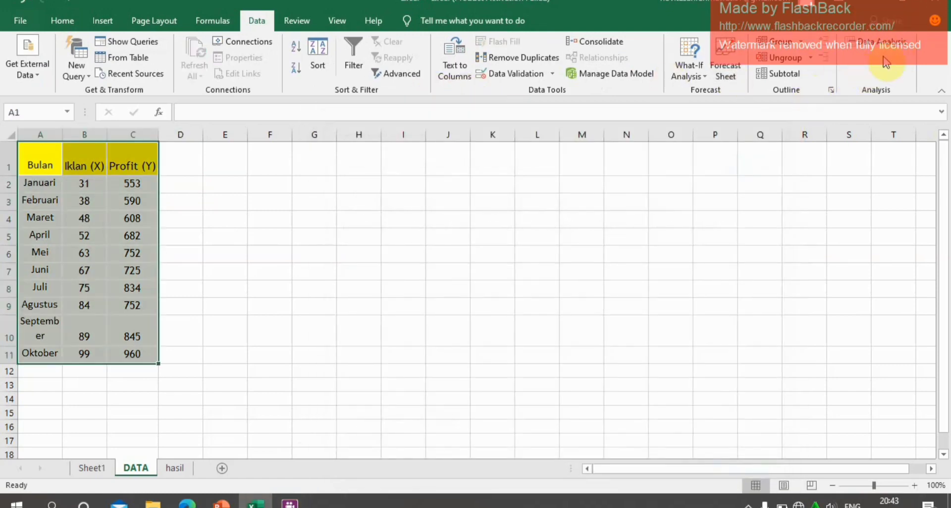
pyautogui.click(896, 47)
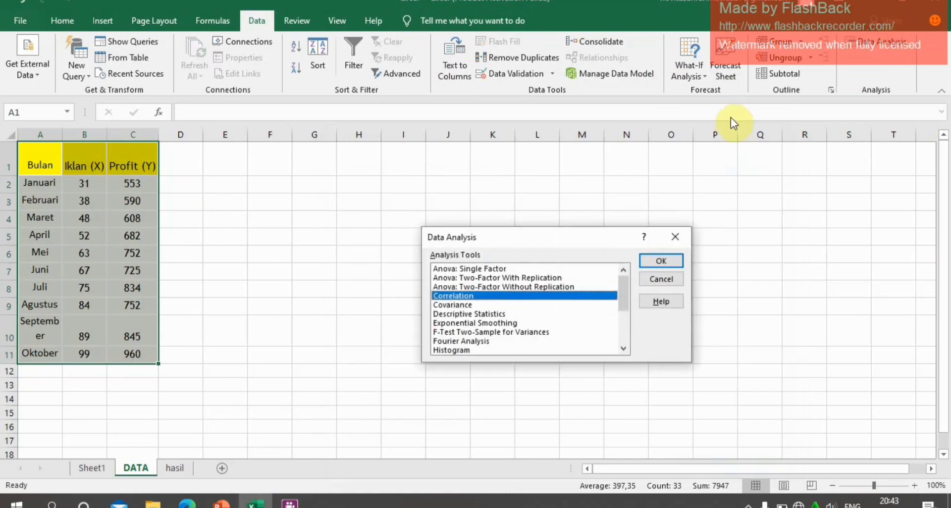
pyautogui.click(624, 350)
pyautogui.click(624, 349)
pyautogui.click(624, 349)
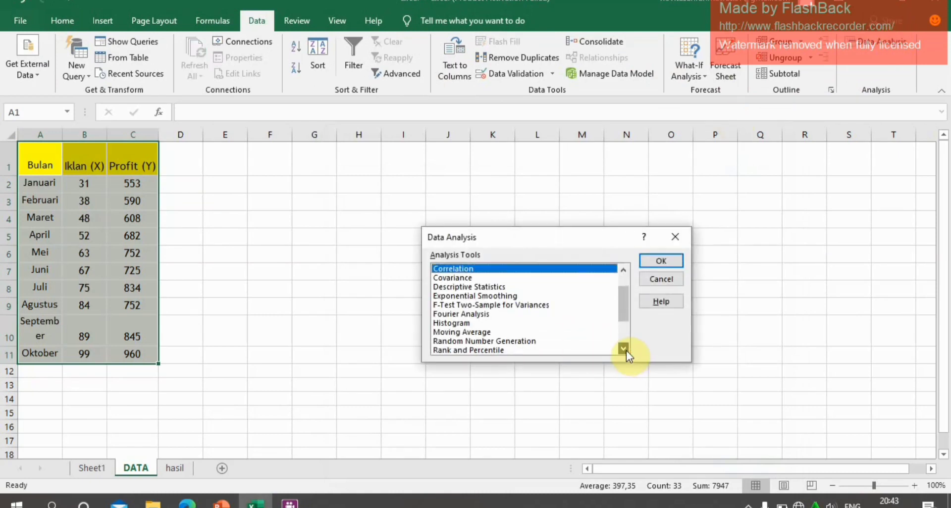
pyautogui.click(624, 349)
pyautogui.click(625, 349)
pyautogui.click(624, 349)
pyautogui.click(624, 349)
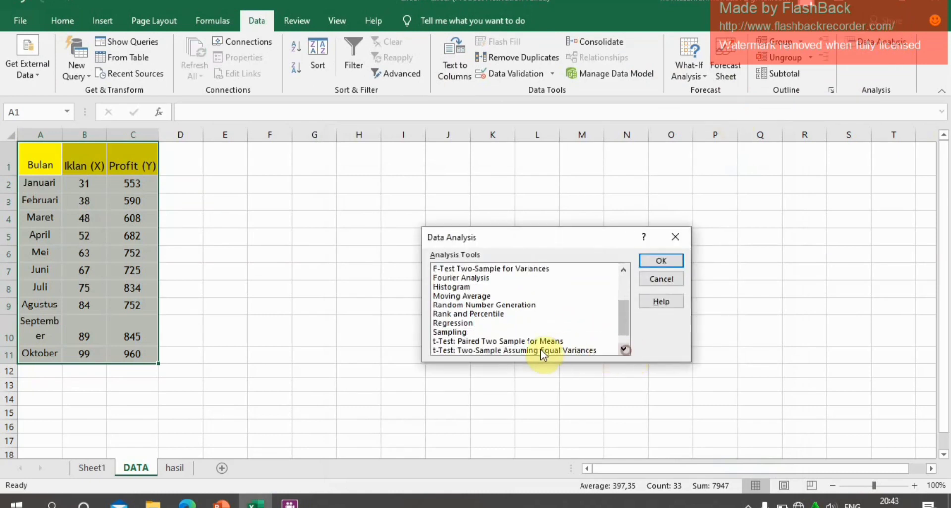
pyautogui.click(472, 324)
pyautogui.click(667, 258)
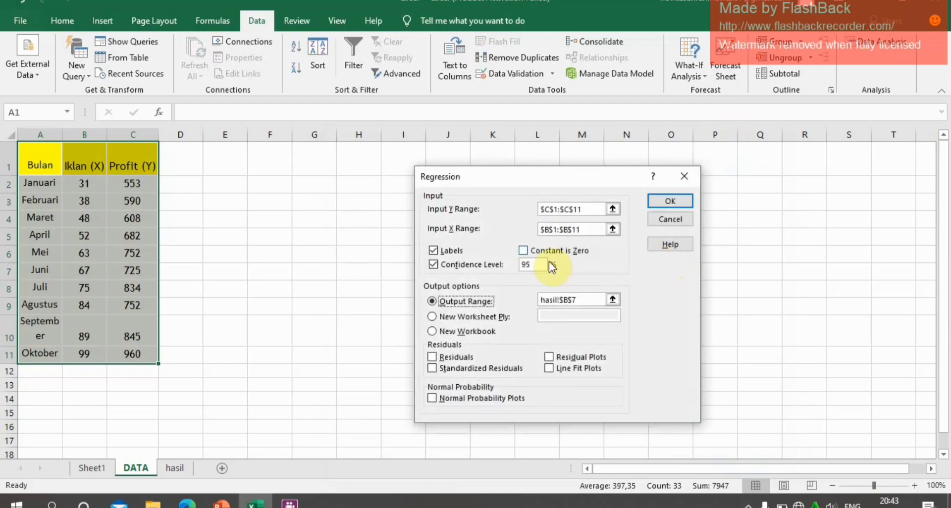
pyautogui.click(432, 355)
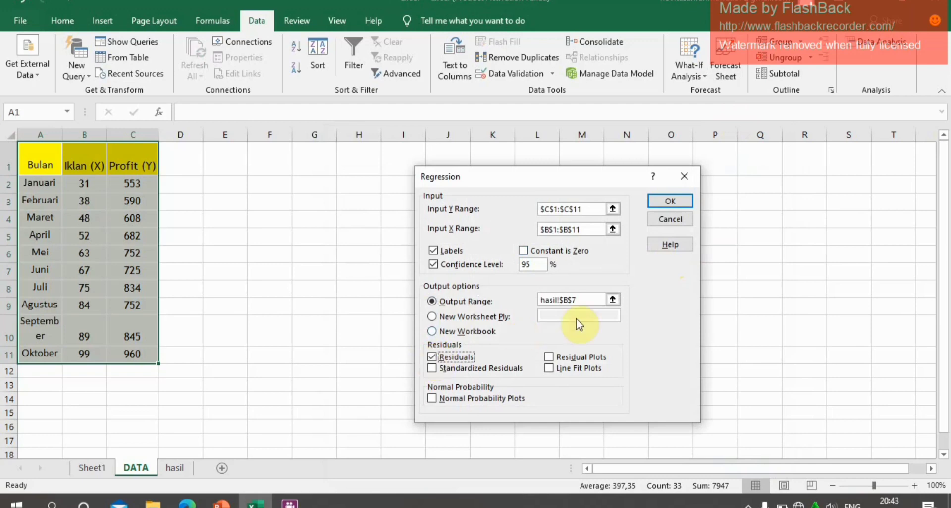
# - Set the regression output range to cell B33 on the hasil sheet and run the regression
pyautogui.click(597, 300)
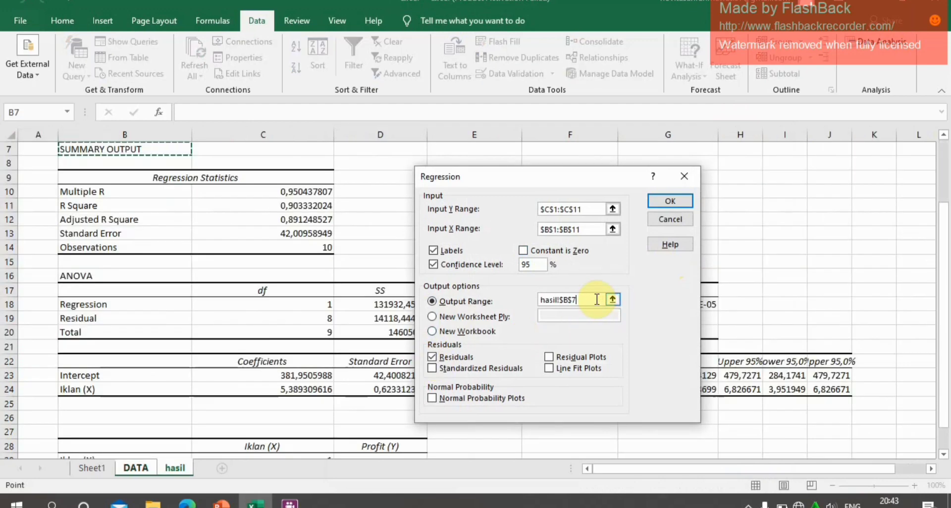
pyautogui.moveTo(578, 301); pyautogui.dragTo(530, 305)
pyautogui.press('BackSpace')
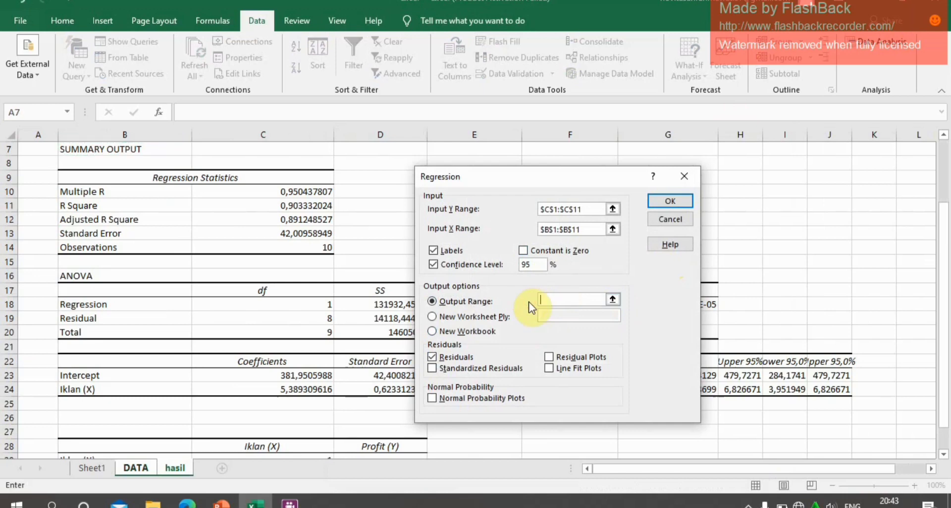
pyautogui.click(613, 299)
pyautogui.moveTo(943, 290); pyautogui.dragTo(944, 311)
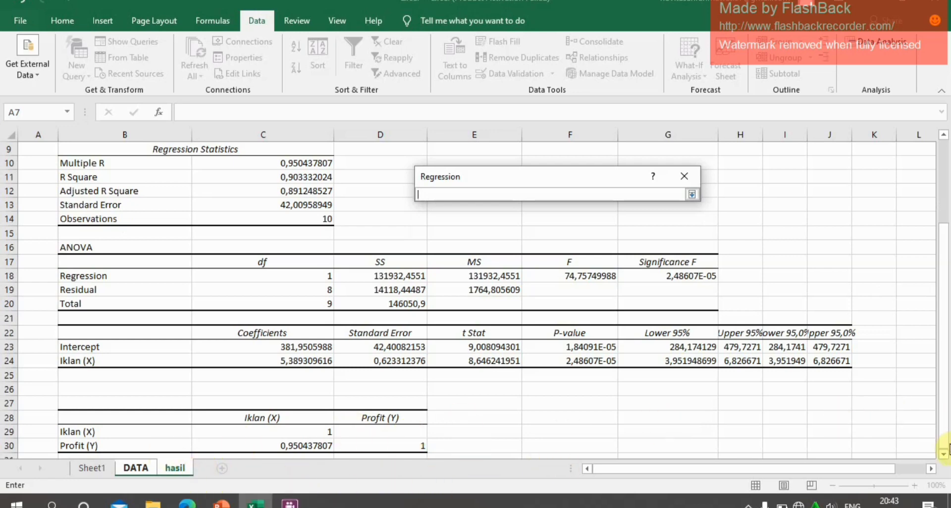
pyautogui.click(944, 454)
pyautogui.scroll(-2, 944, 454)
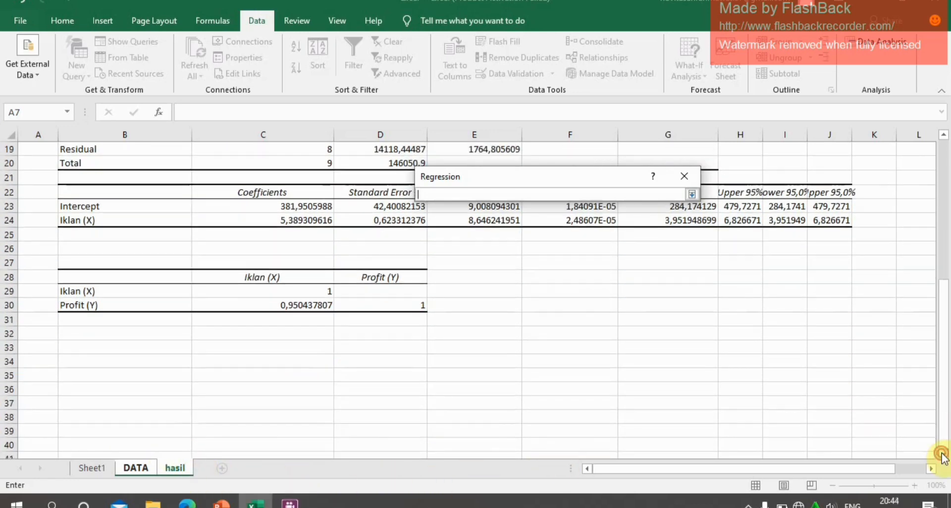
pyautogui.click(105, 349)
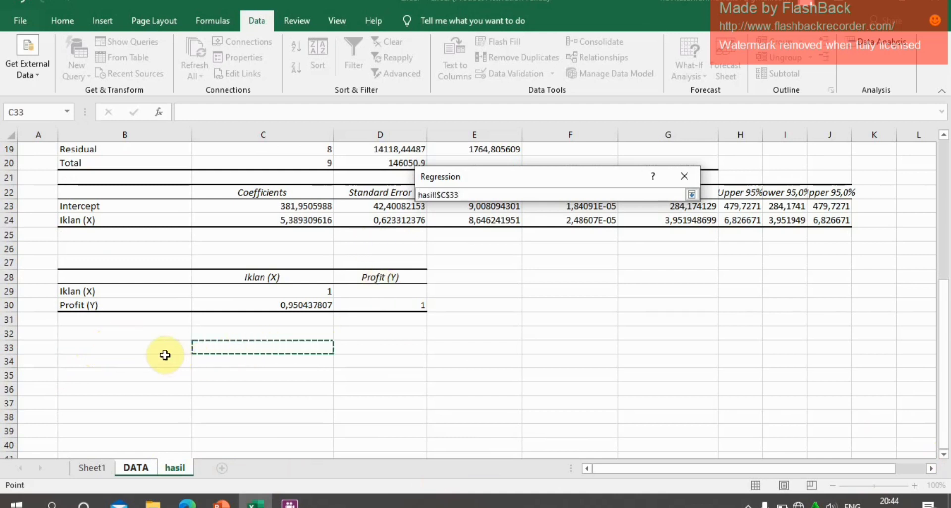
pyautogui.click(692, 194)
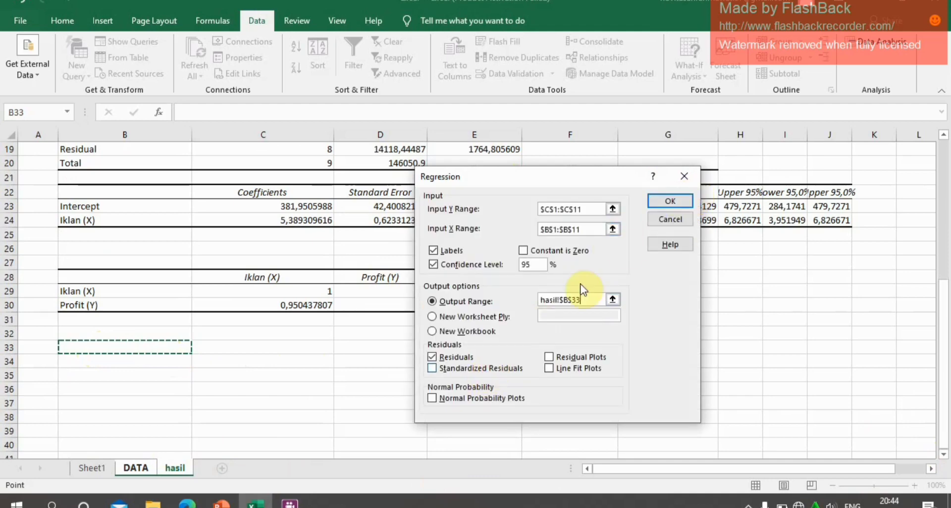
pyautogui.click(664, 204)
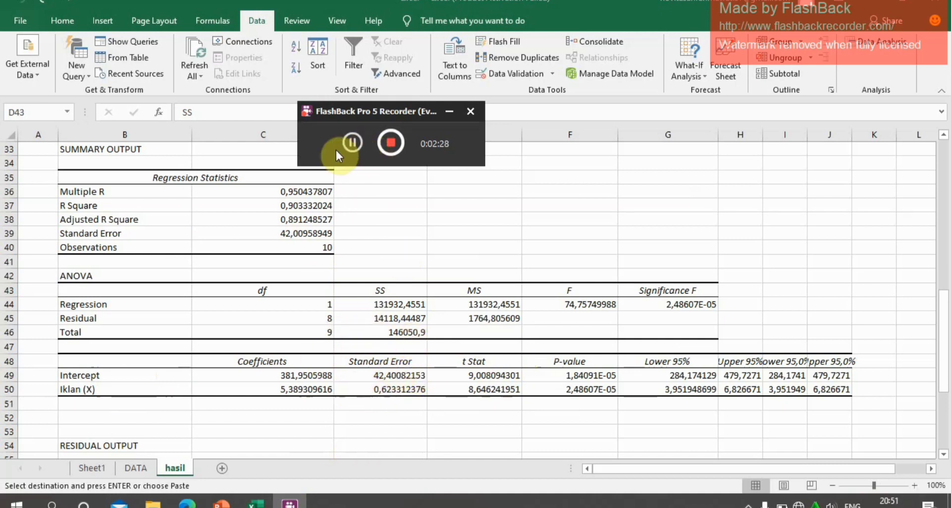
pyautogui.keyDown('ctrl'); pyautogui.scroll(-2, 348, 147); pyautogui.keyUp('ctrl')
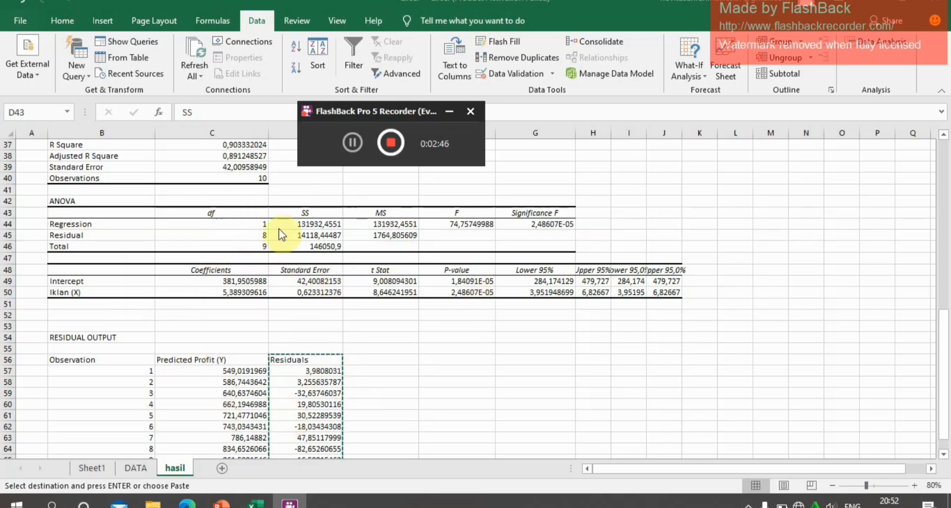
pyautogui.click(353, 143)
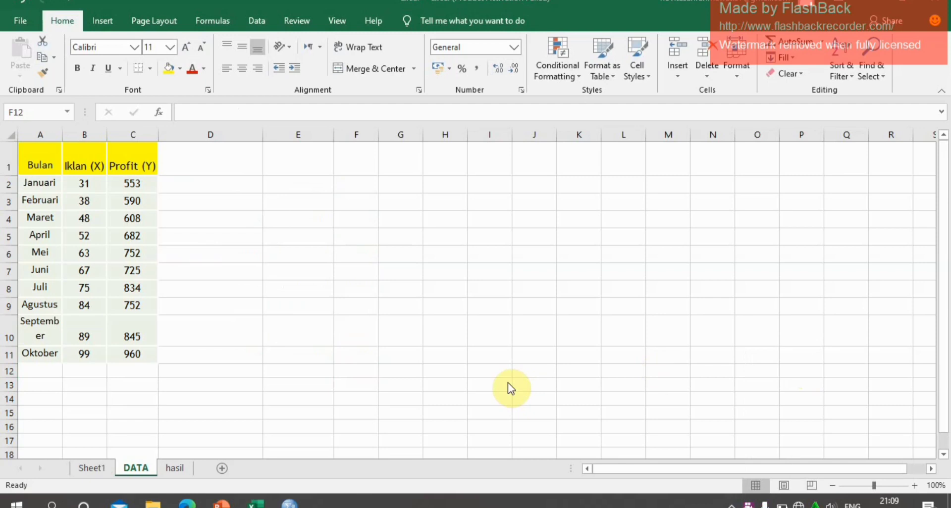
# - Compare the regression output in the SPSS file spss hasil.spv with the regression and residual output on Excel's hasil sheet
pyautogui.moveTo(255, 503)
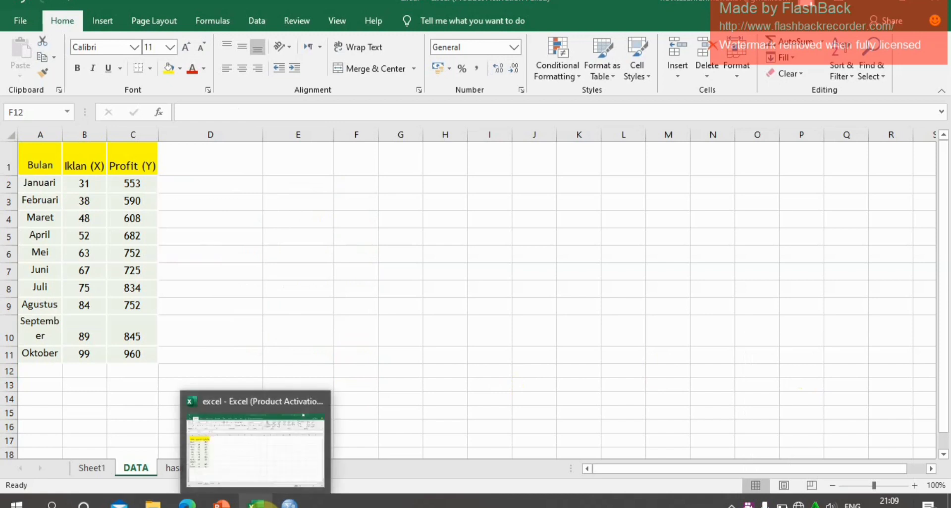
pyautogui.moveTo(292, 502)
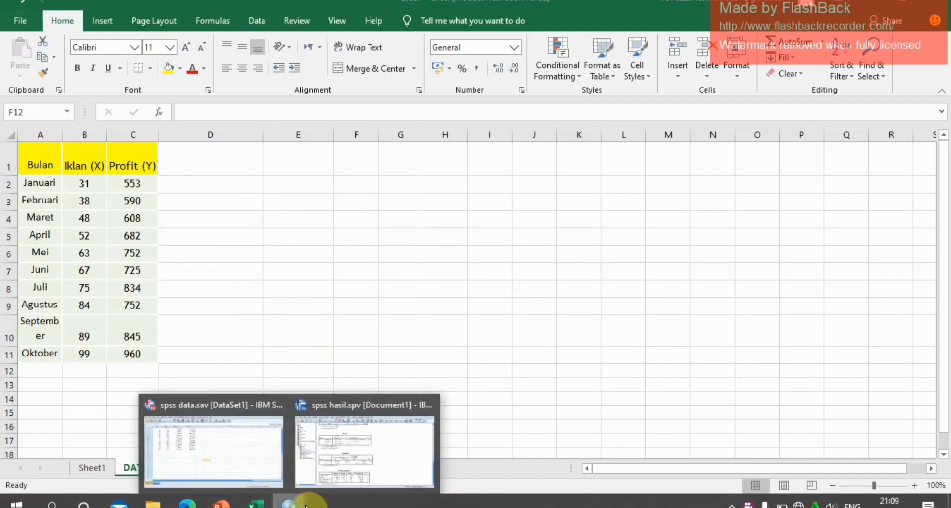
pyautogui.click(344, 458)
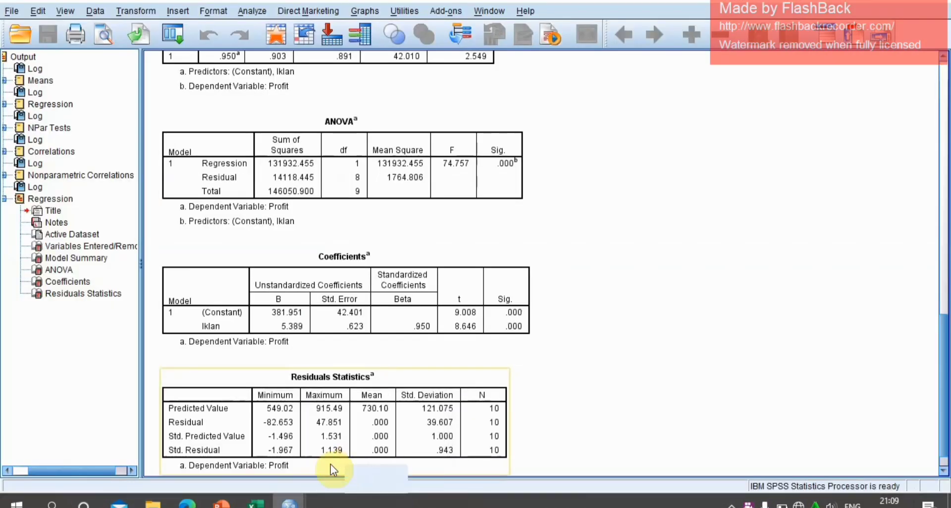
pyautogui.click(256, 504)
pyautogui.click(174, 467)
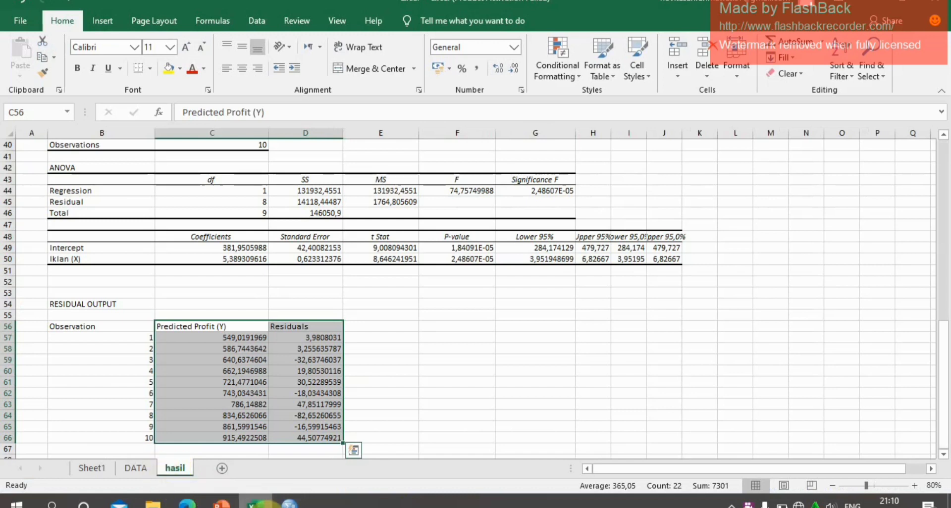
pyautogui.moveTo(260, 504)
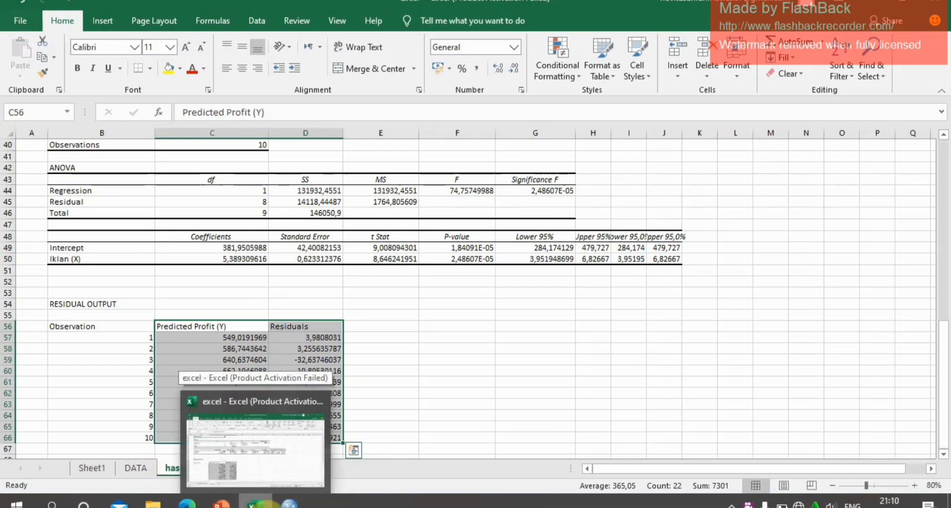
pyautogui.click(297, 504)
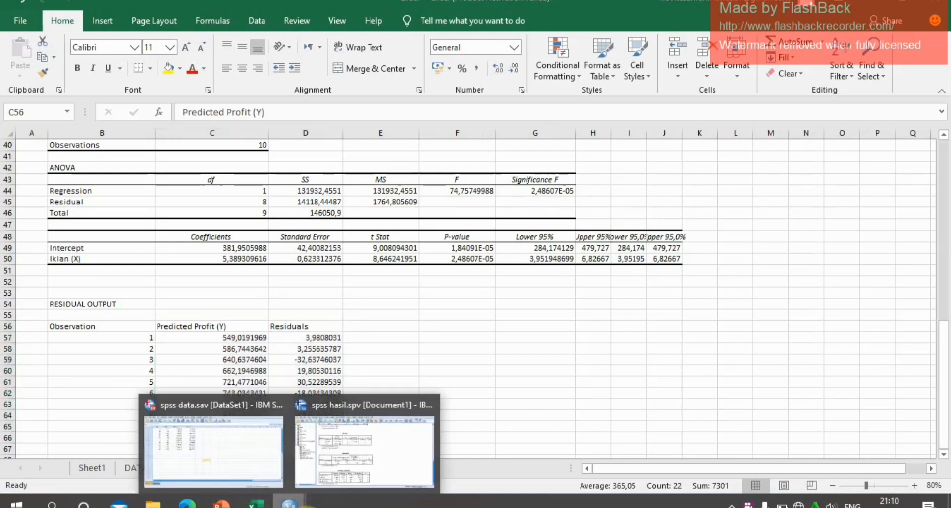